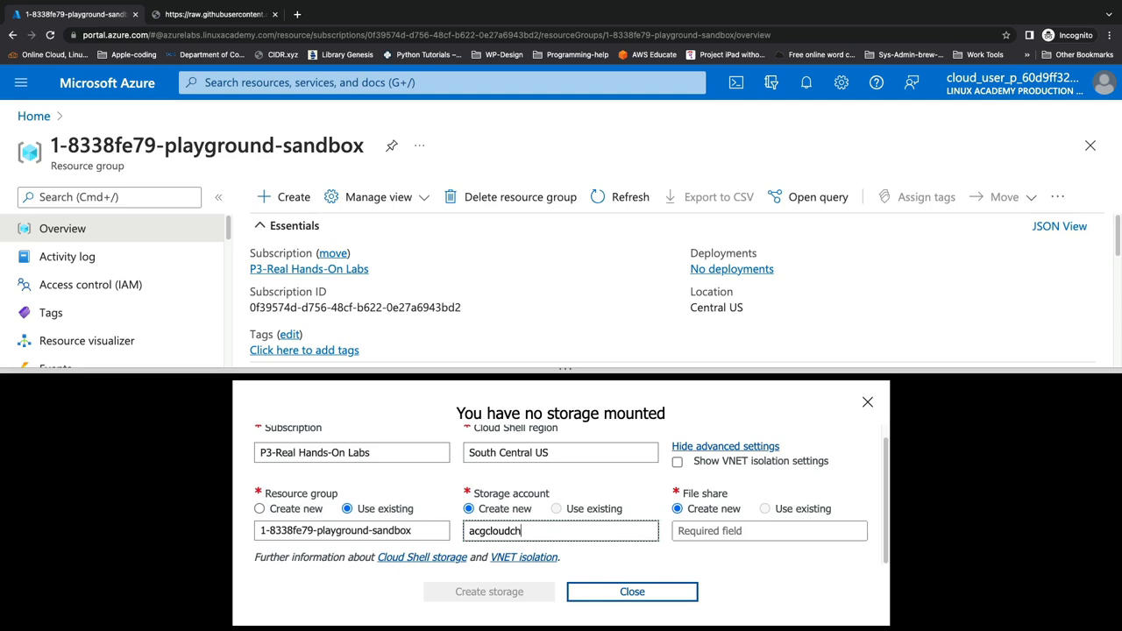
Create storage account acgcloudchasedemostg with file share cloudshell for Cloud Shell
type("g")
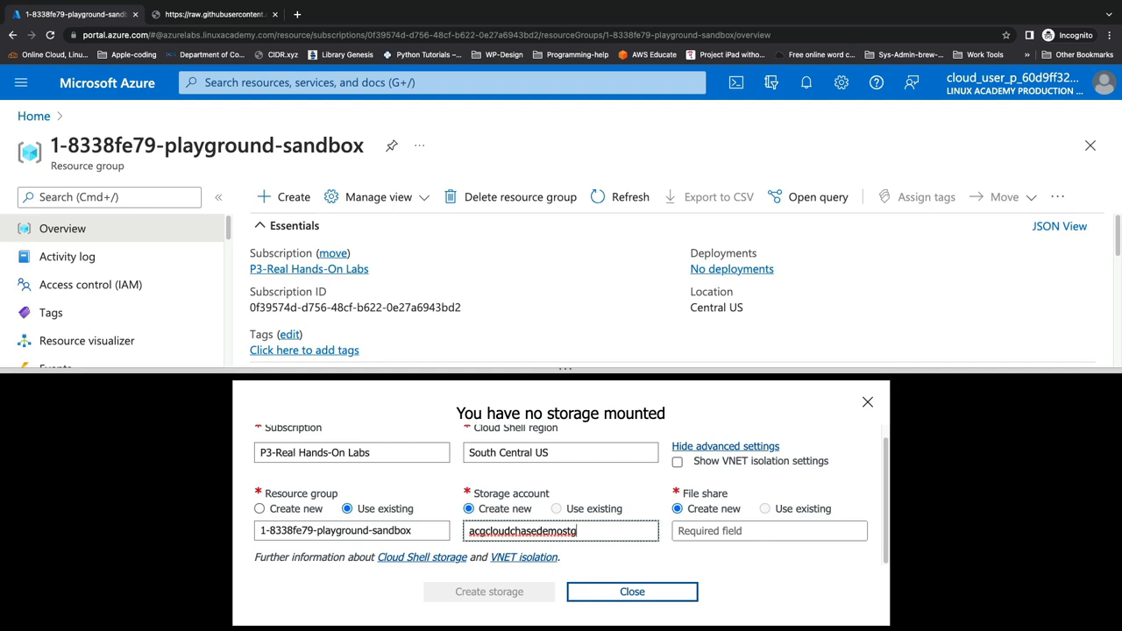
key("Tab")
key("Tab")
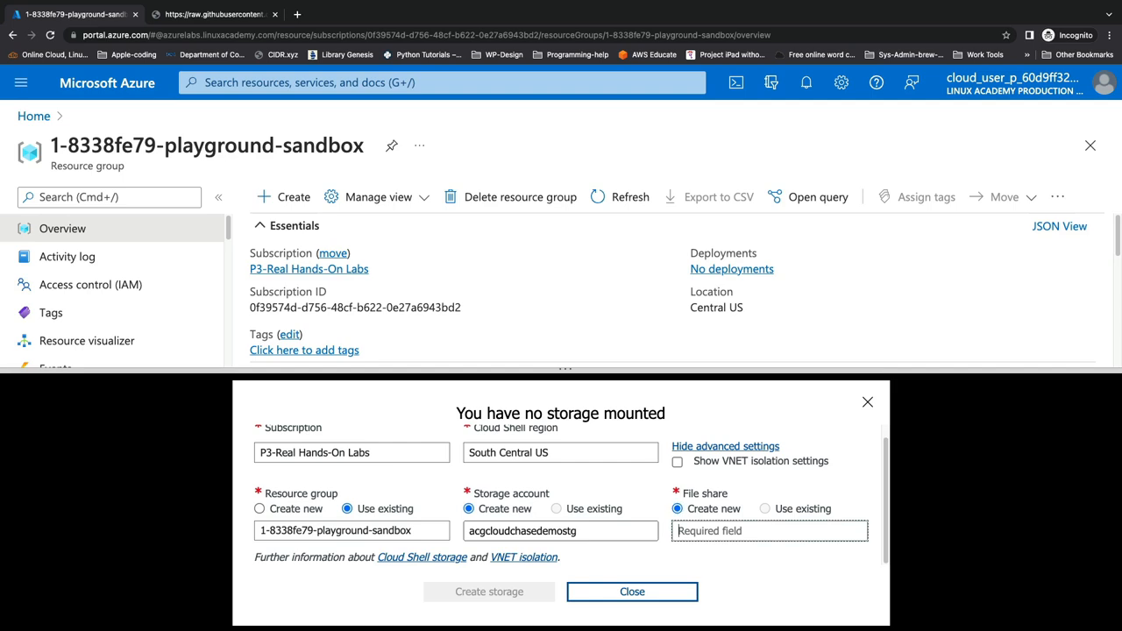
type("cloudshell")
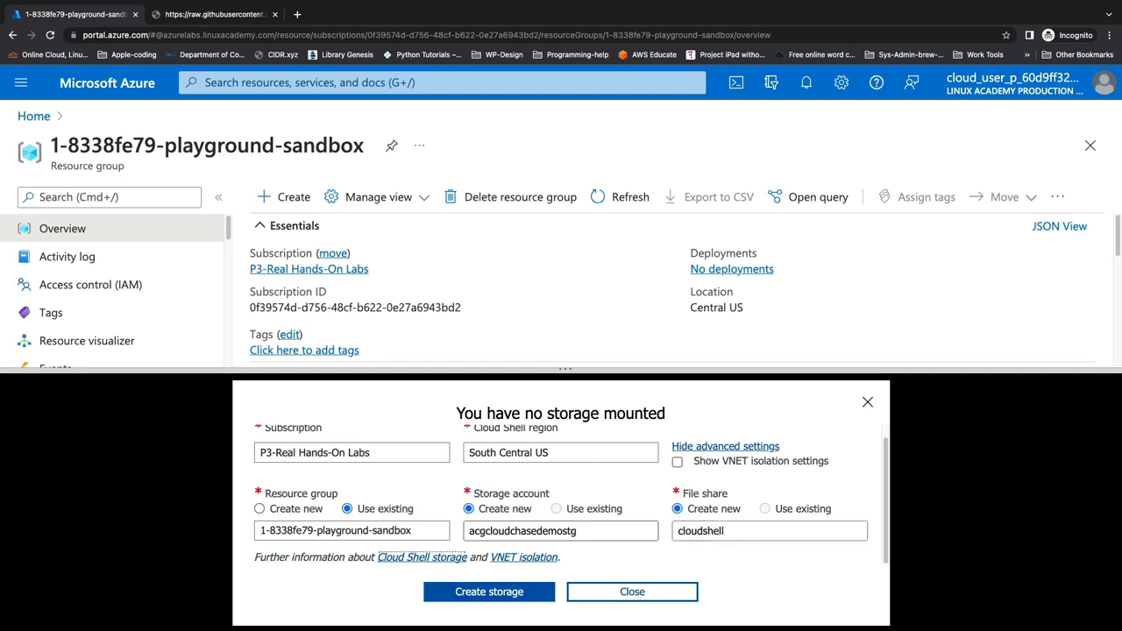
key("Tab")
key("Tab")
key("Tab")
key("Return")
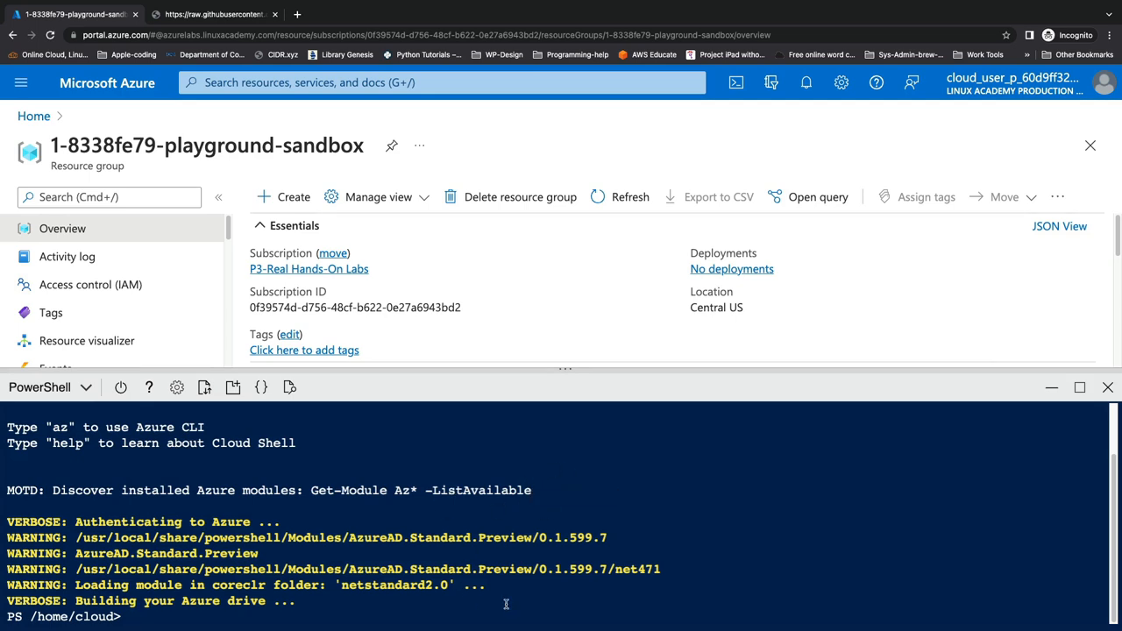
Run clear in the PowerShell terminal, set text size to Medium, and maximize Cloud Shell
type("clear")
key("Return")
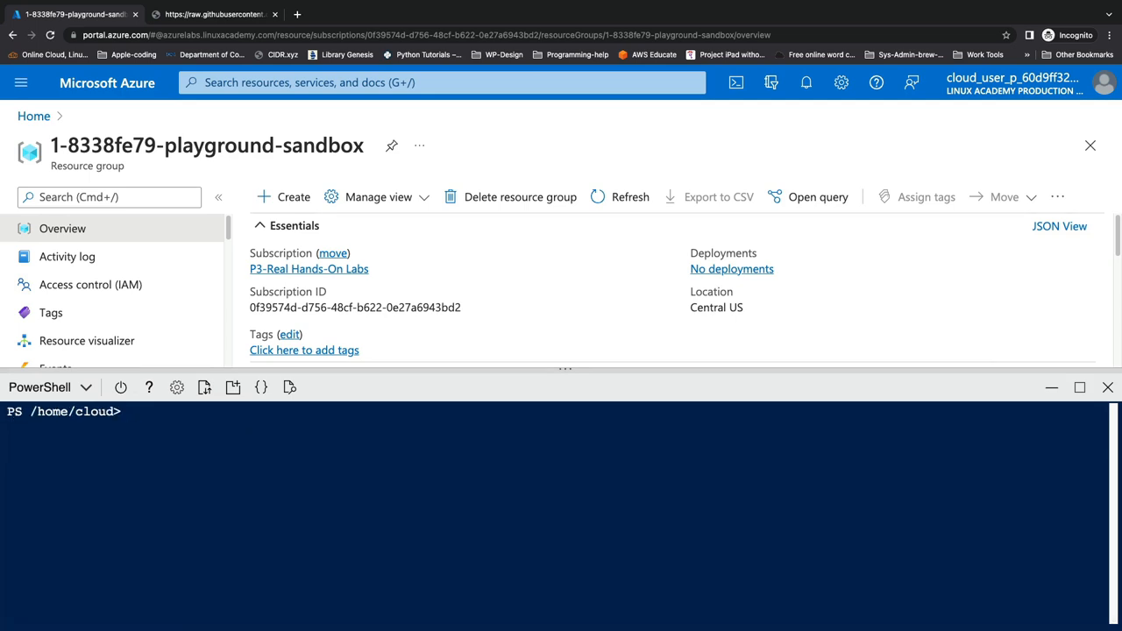
left_click(177, 387)
mouse_move(196, 426)
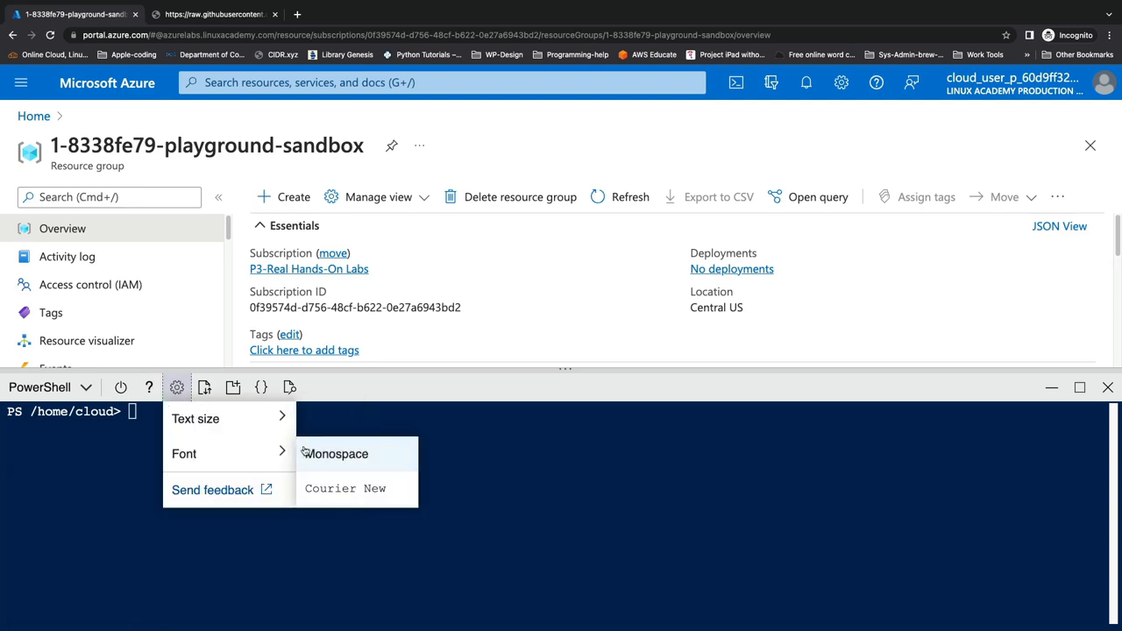
left_click(313, 452)
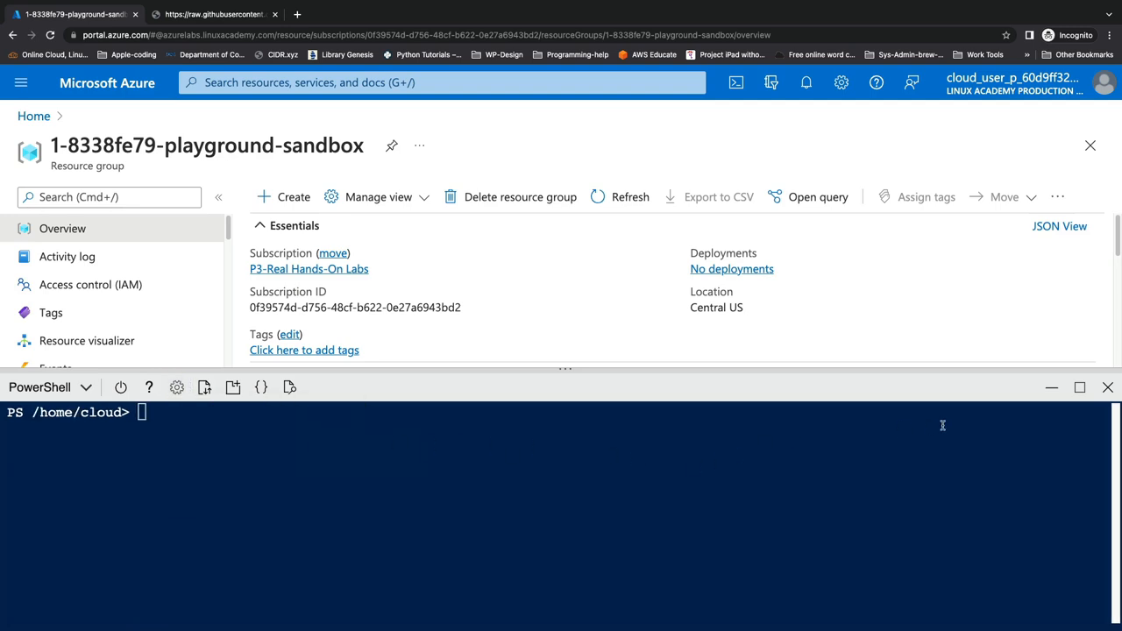
left_click(1079, 386)
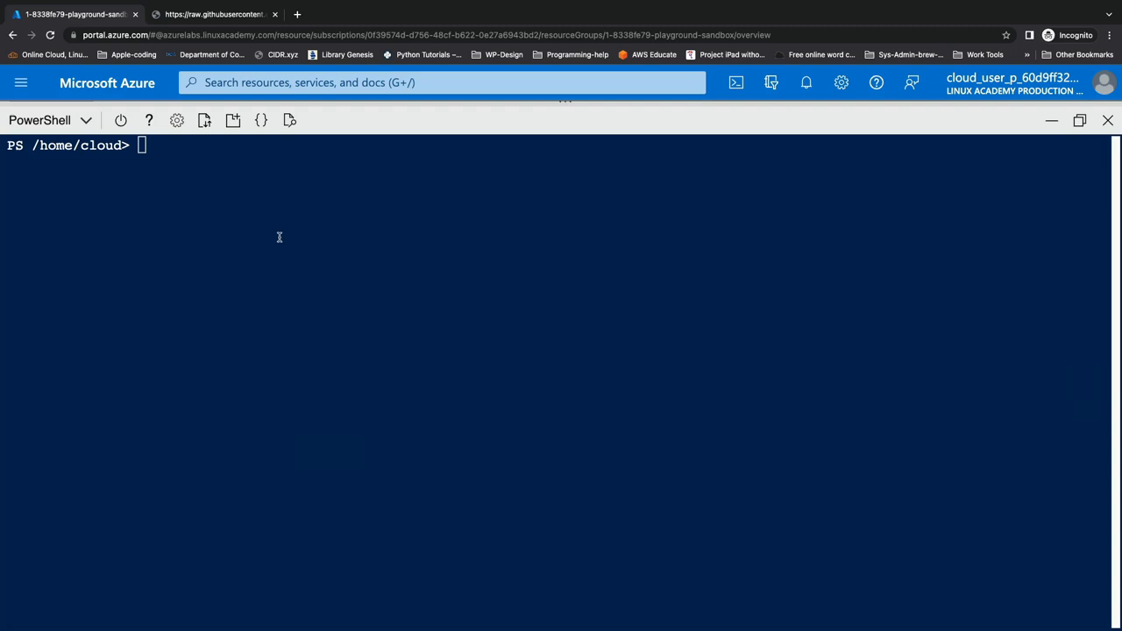
Copy the curl and setup.ps1 commands from the GitHub page and paste them into Cloud Shell
left_click(200, 20)
left_click_drag(110, 164, 9, 80)
key("super+c")
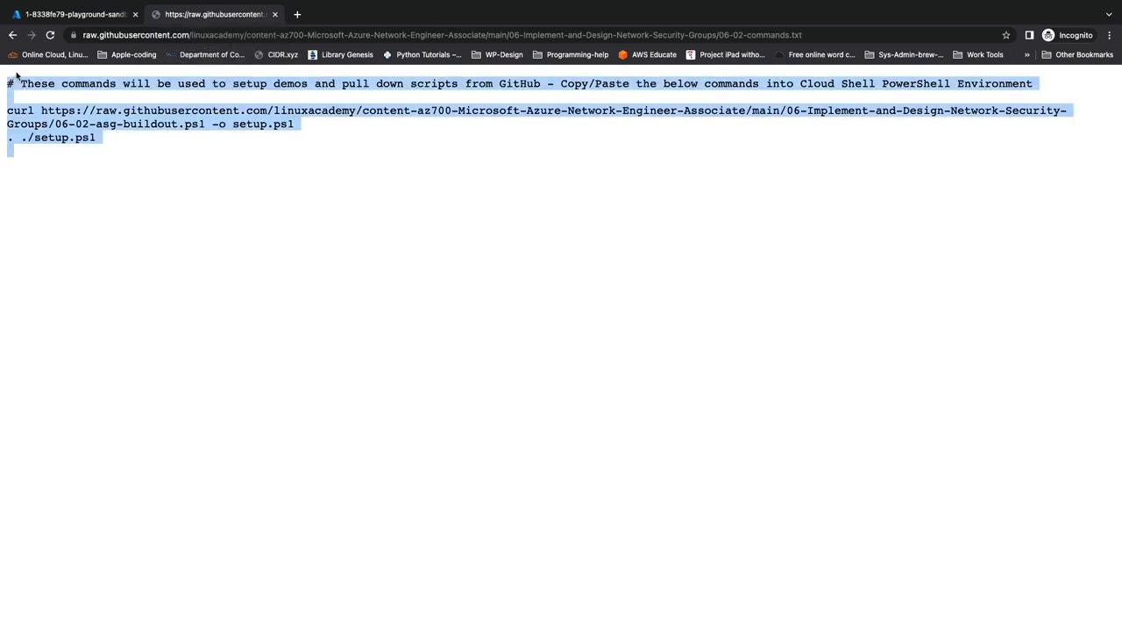
left_click(88, 16)
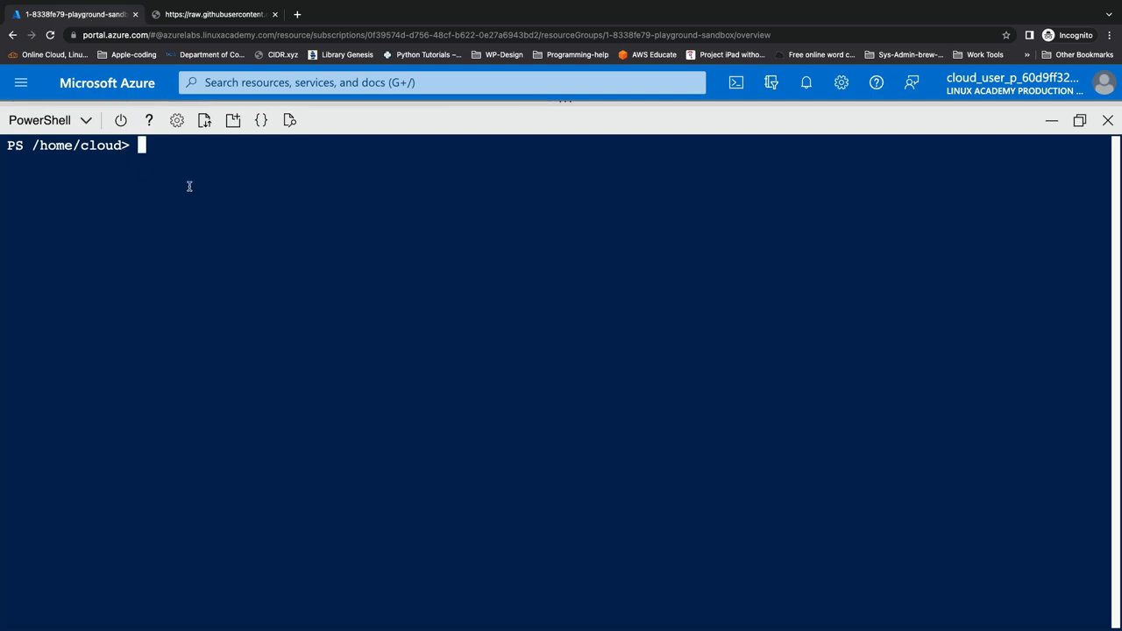
key("super+v")
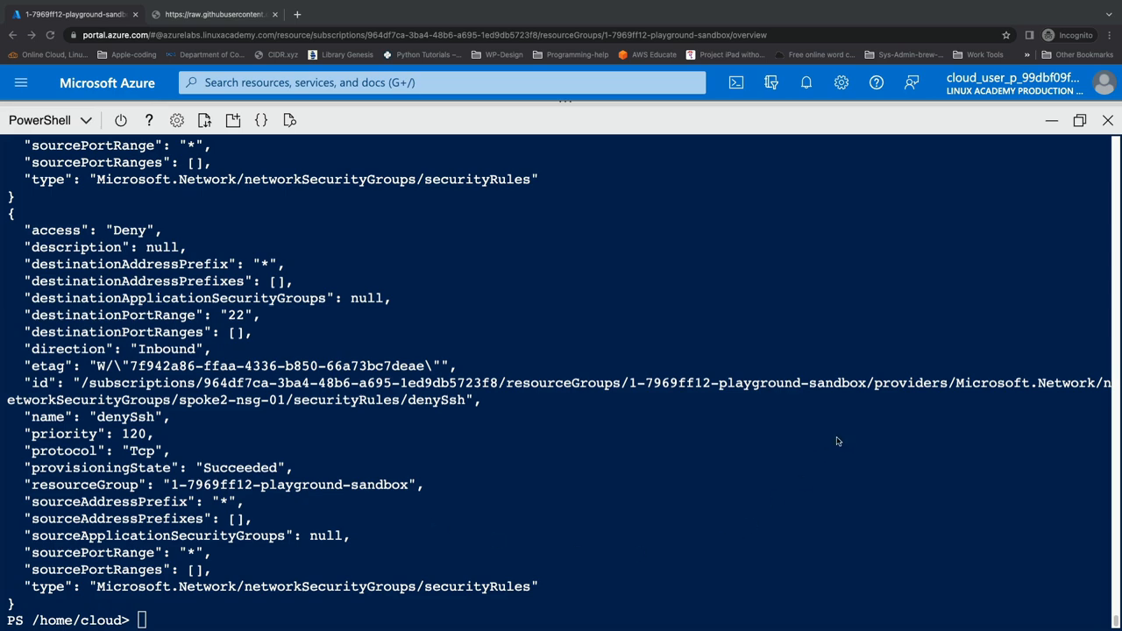
Refresh the resource group, sort by type, and view cake-hub-vnet's subnets showing hub-subnet-01
left_click(1051, 123)
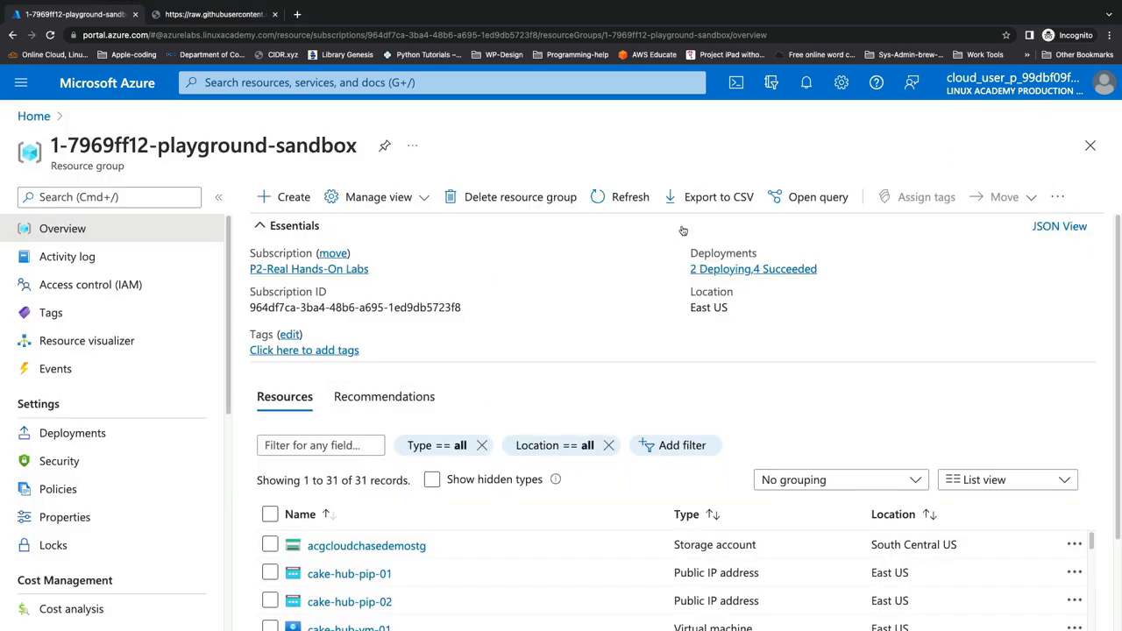
left_click(628, 197)
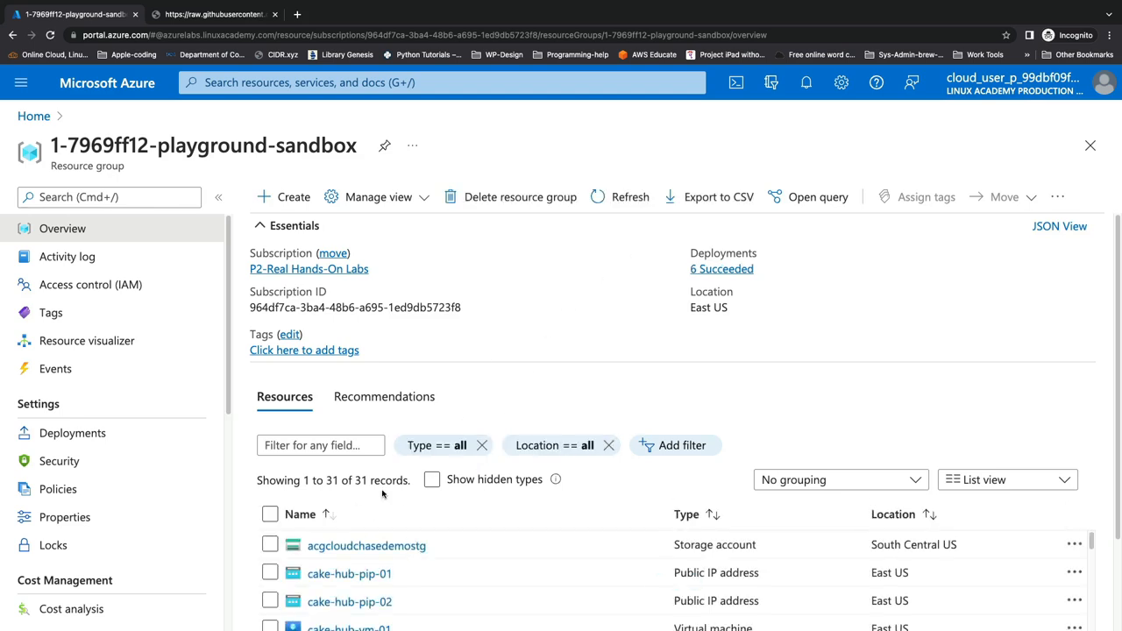
mouse_move(392, 580)
left_click(729, 515)
scroll(725, 554, "down", 10)
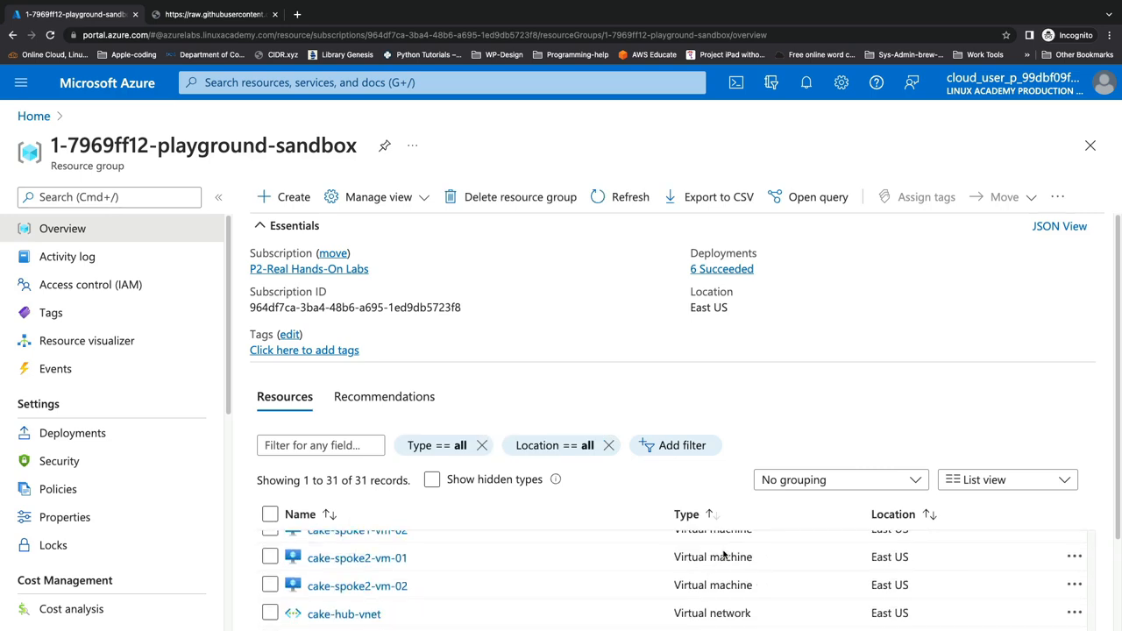
scroll(725, 555, "down", 1)
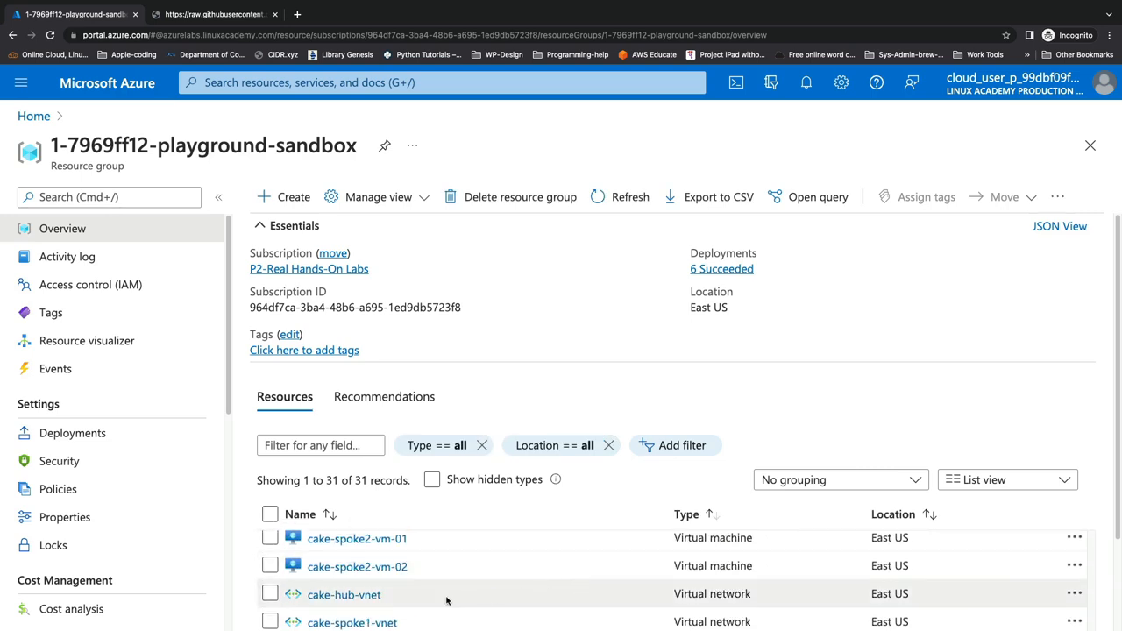
left_click(369, 596)
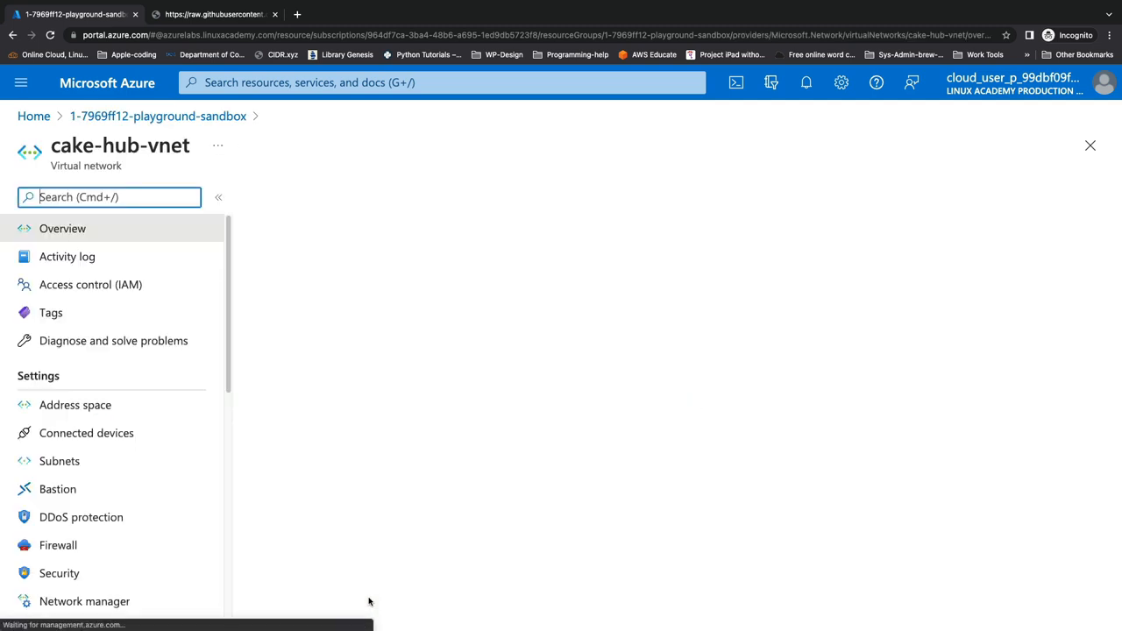
left_click(133, 468)
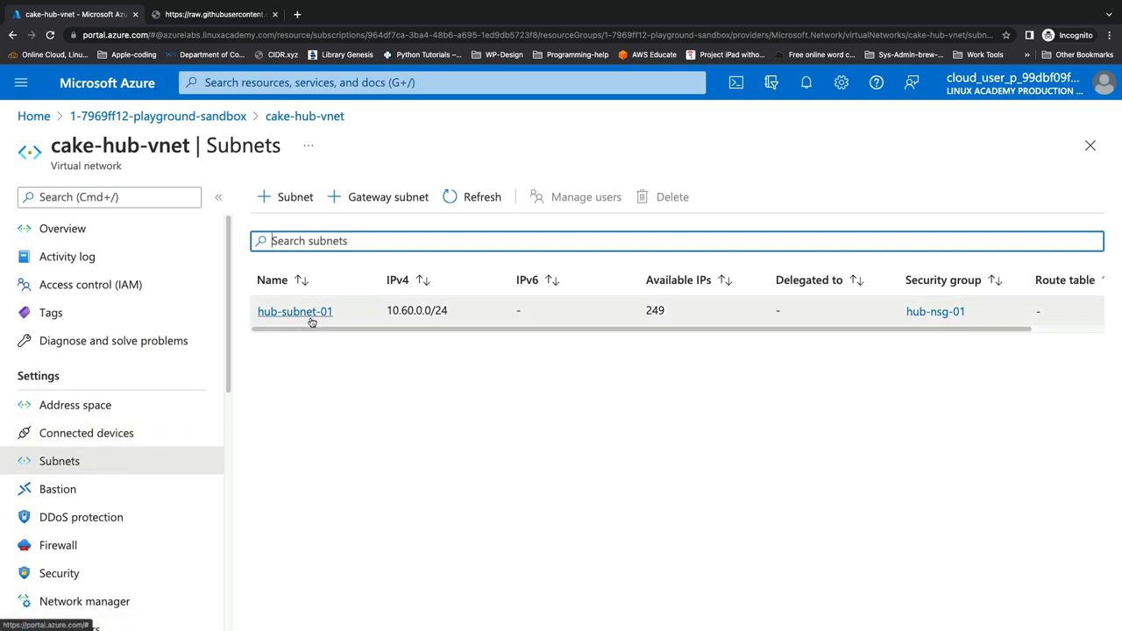
Open hub-nsg-01 and review its rules, allowHttp on port 80 and denySsh on port 22
left_click(948, 314)
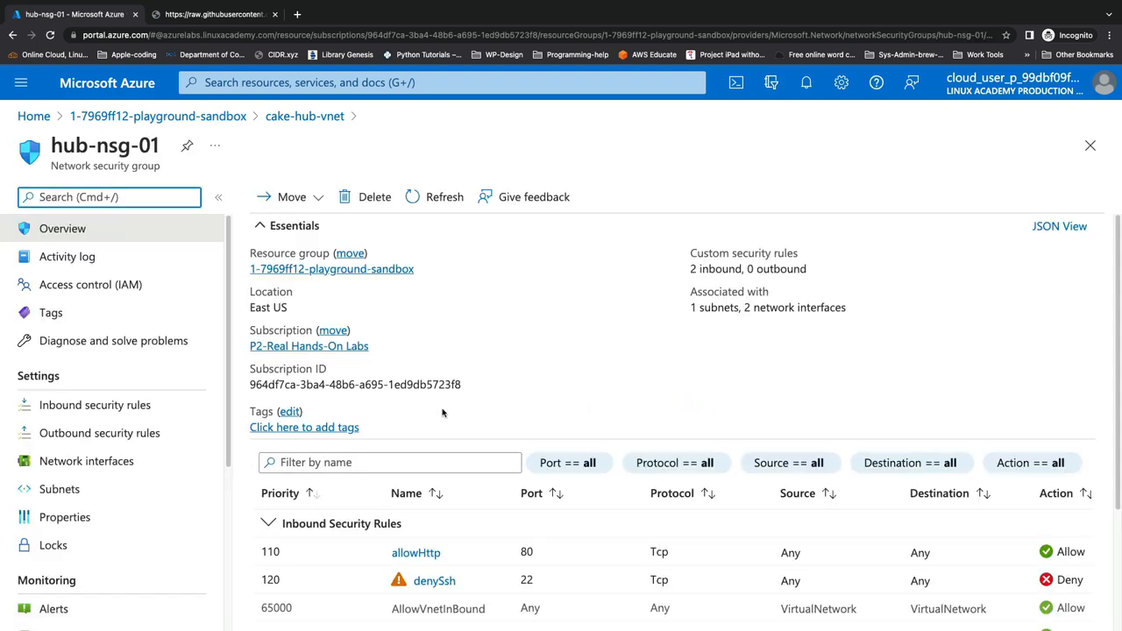
scroll(551, 484, "down", 4)
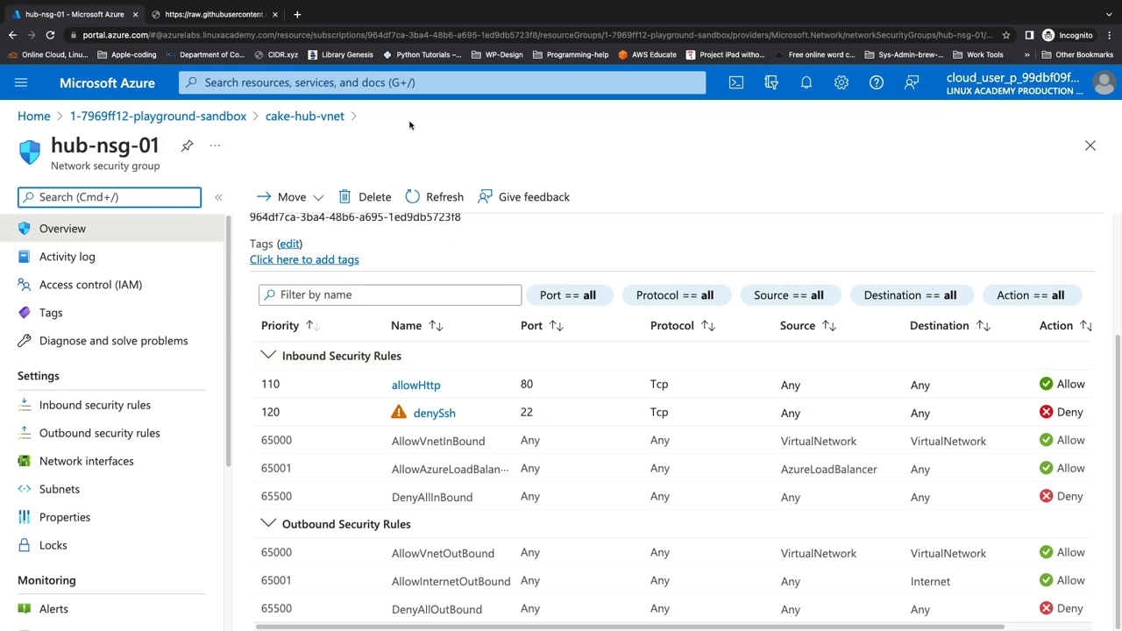
Start a new application security group in resource group 1-7969ff12-playground-sandbox and enter its name
left_click(401, 82)
type("app")
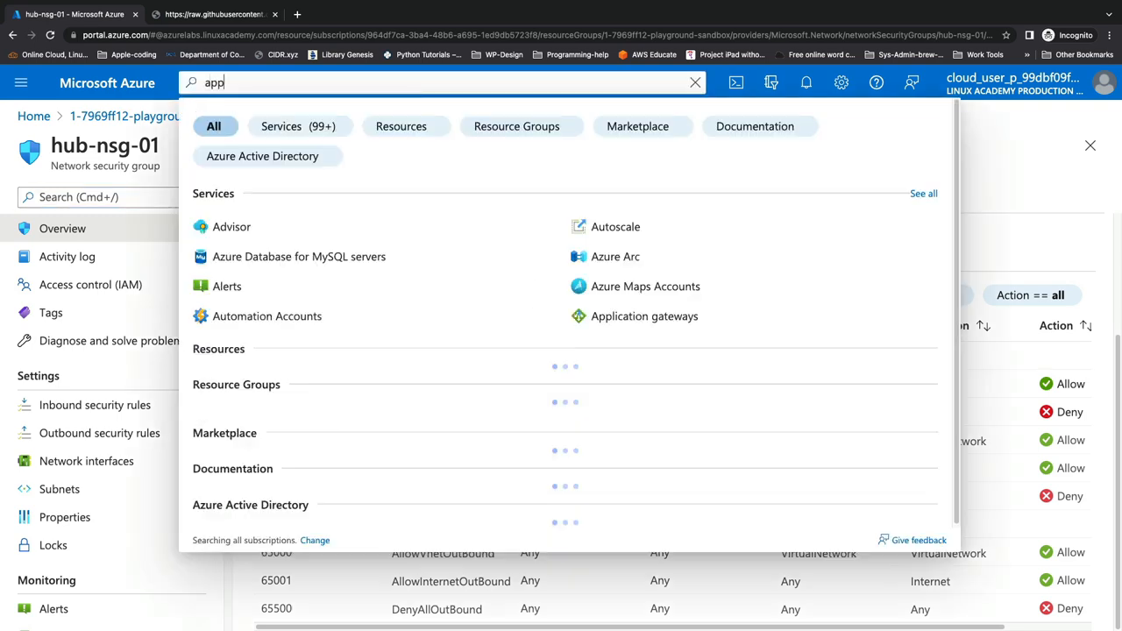
type("lication s")
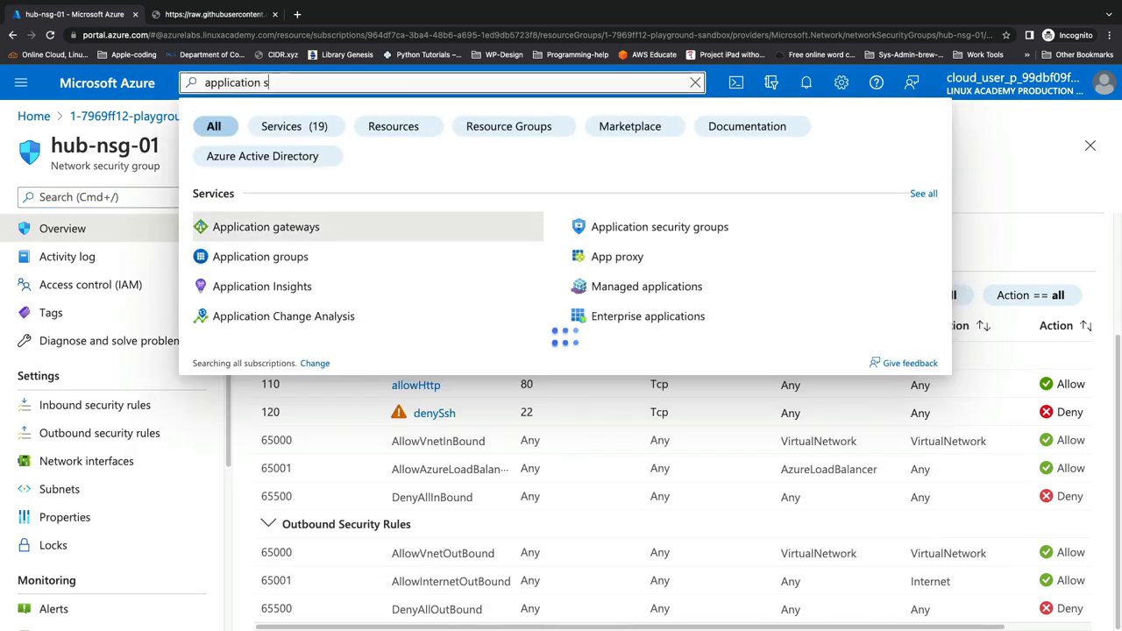
type("ecurity groups")
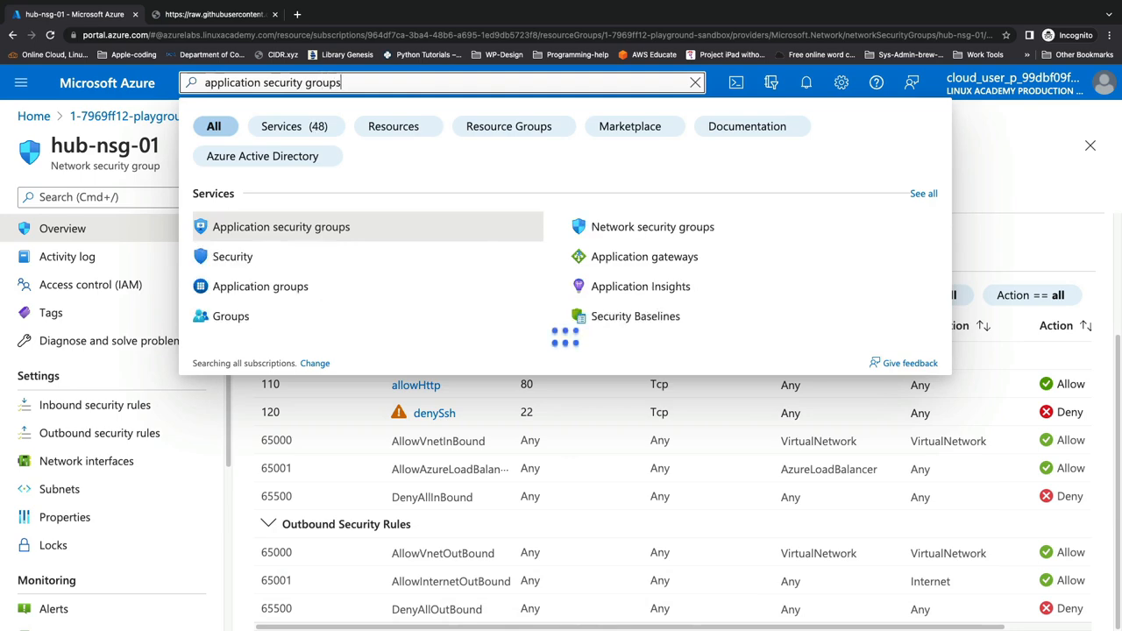
left_click(376, 228)
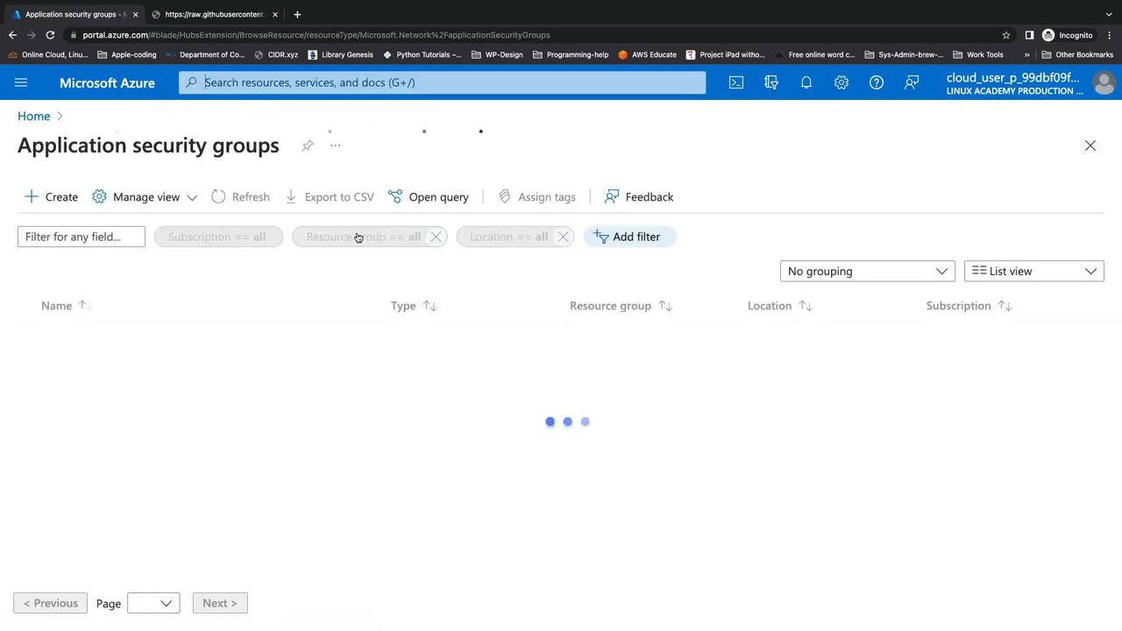
left_click(70, 197)
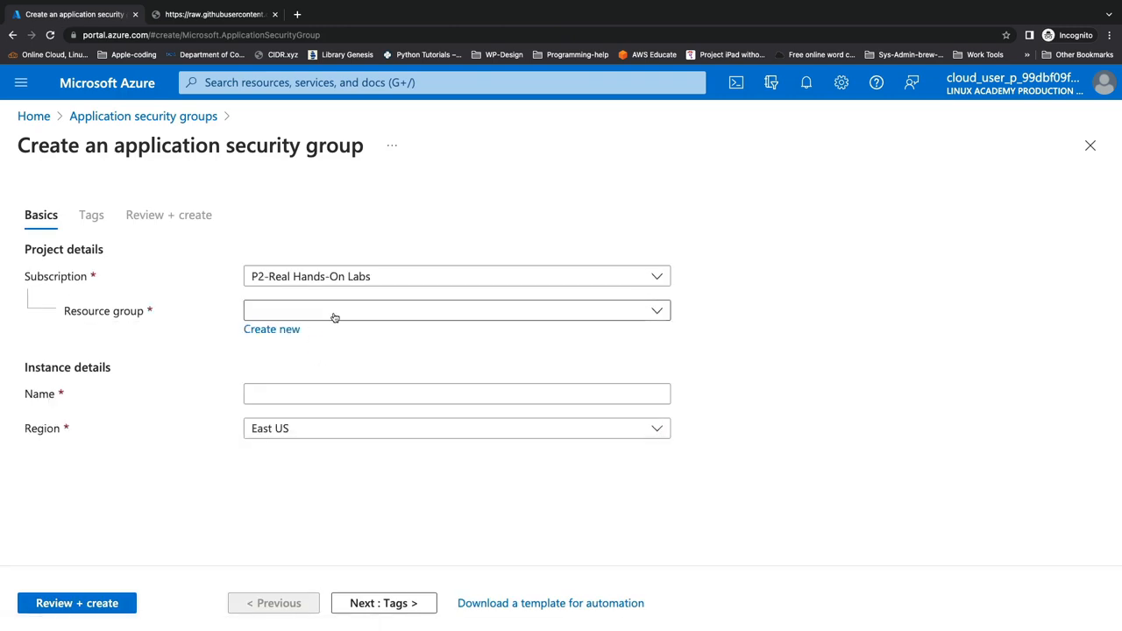
left_click(334, 317)
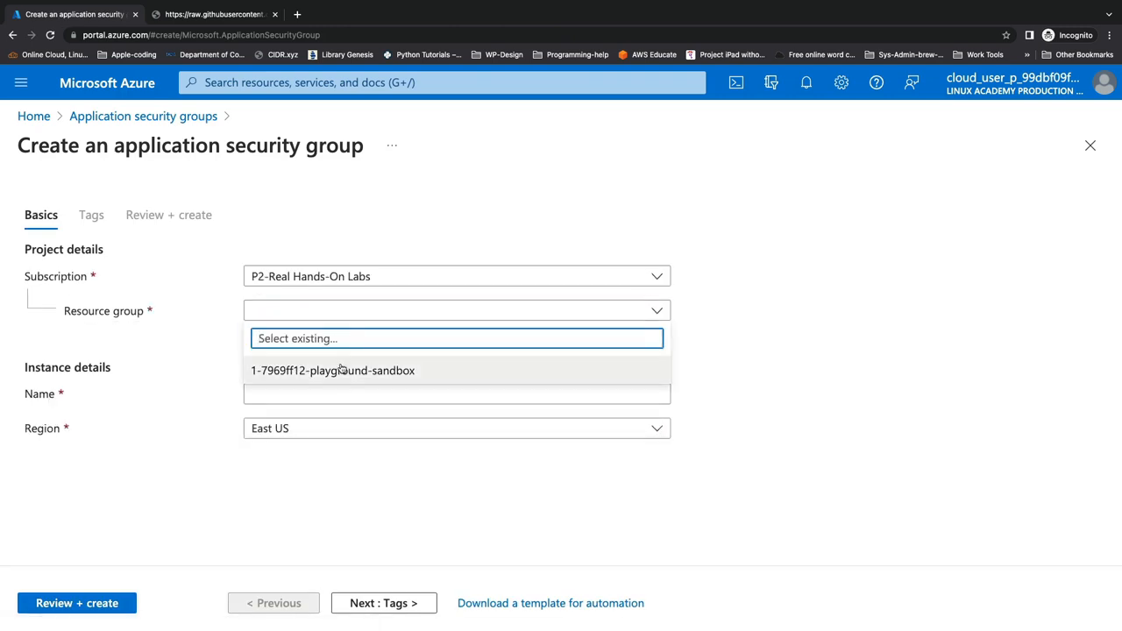
left_click(342, 369)
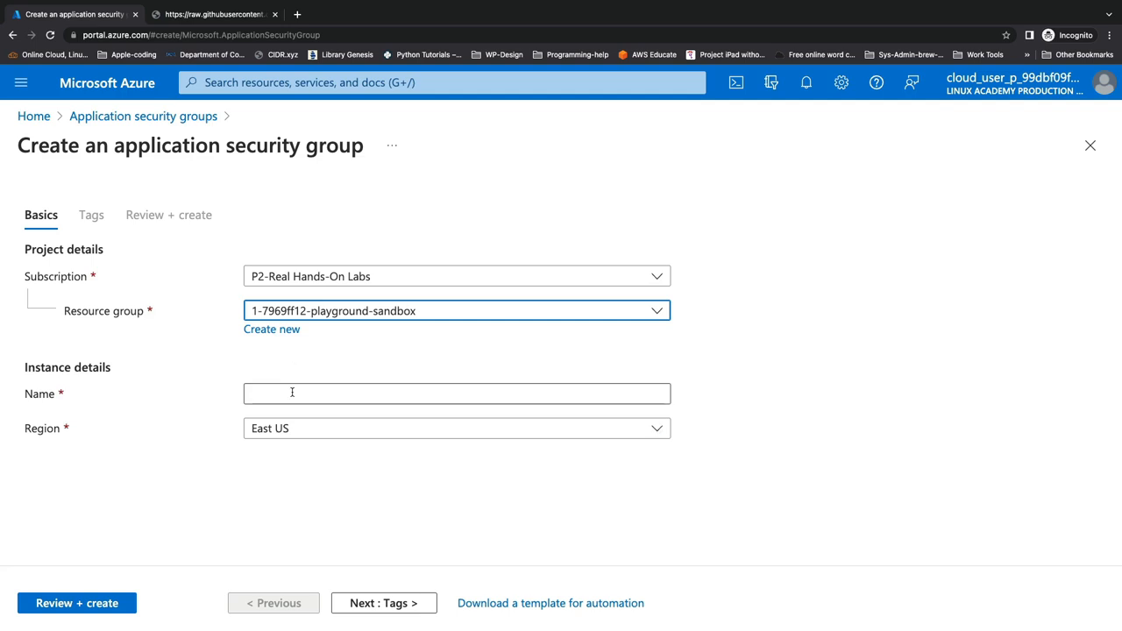
left_click(292, 393)
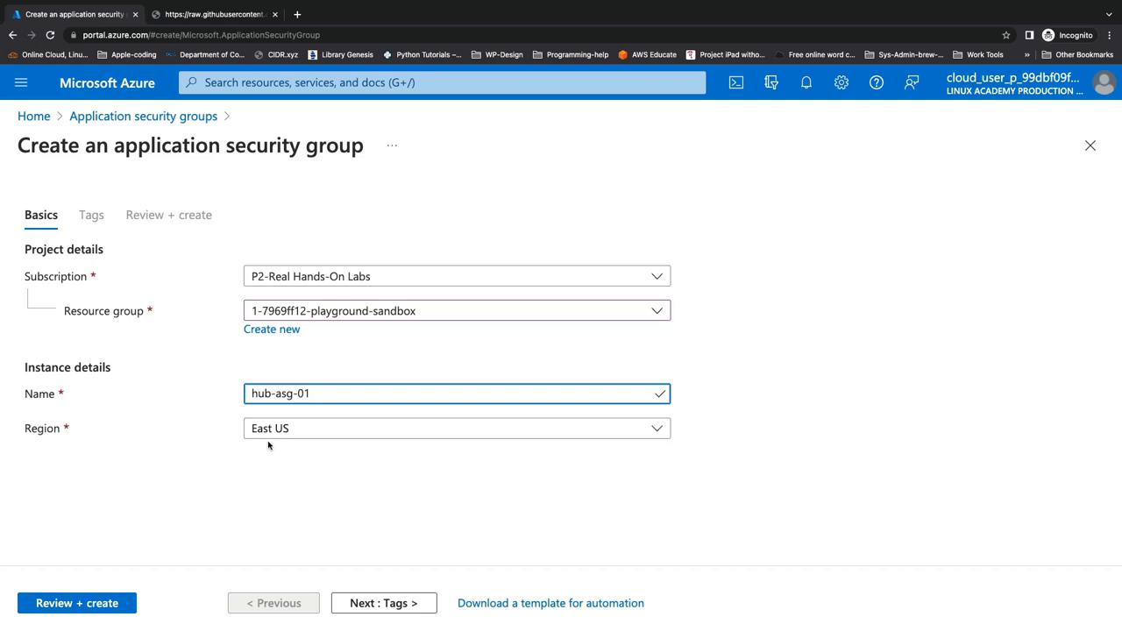
Check the sandbox resource group in a duplicated tab, then send hub-asg-01 to Review + create
right_click(93, 13)
left_click(119, 91)
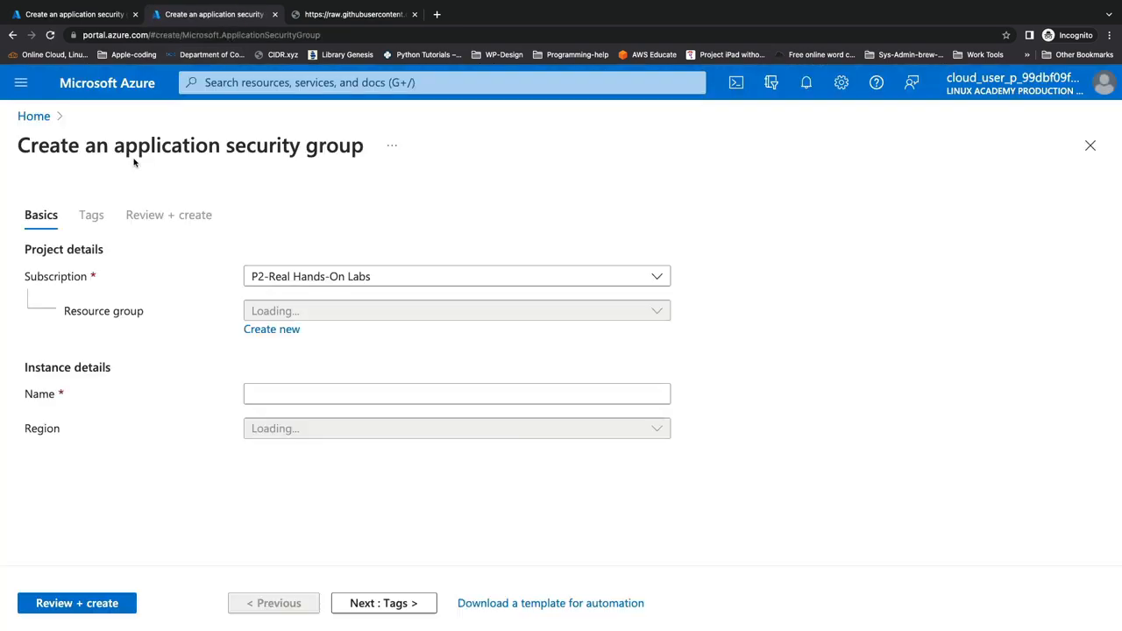
left_click(33, 116)
left_click(168, 409)
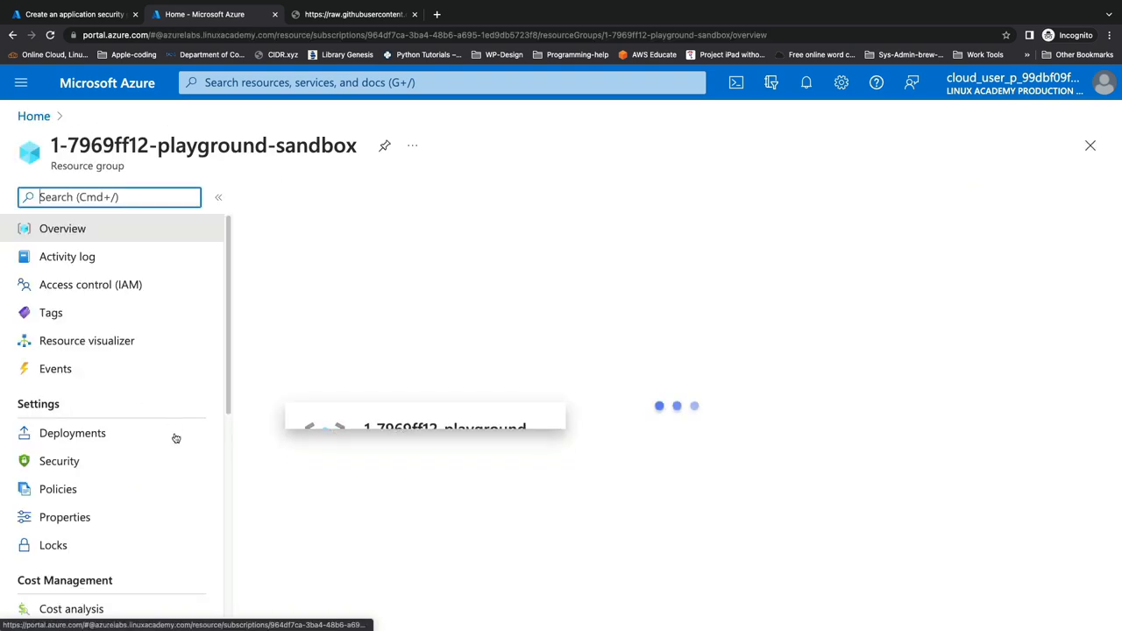
scroll(741, 576, "down", 10)
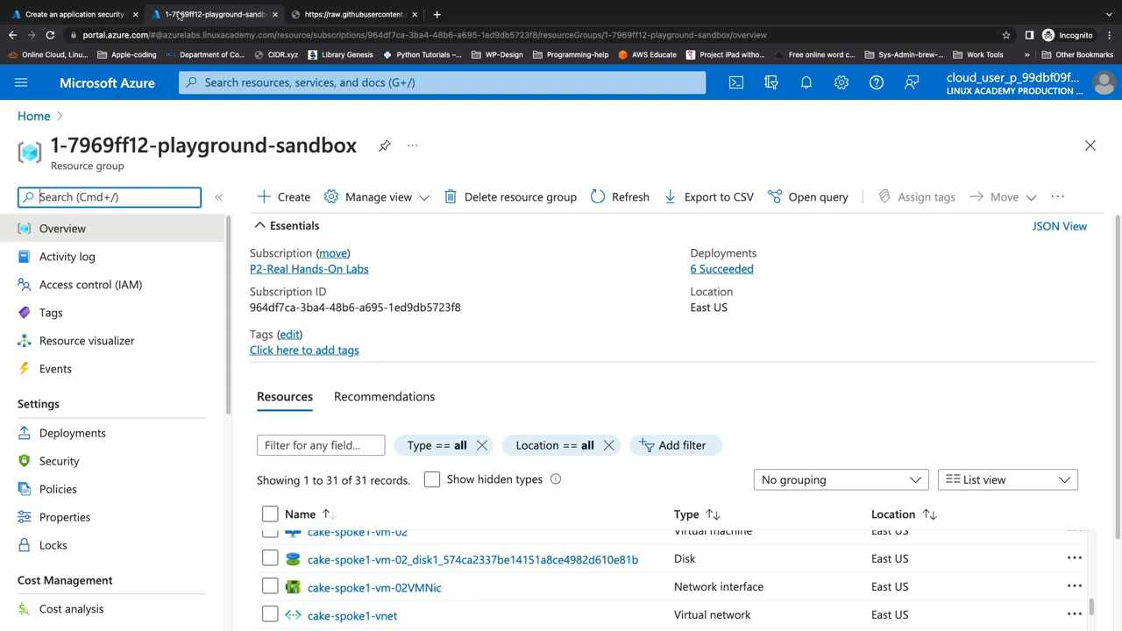
left_click(115, 15)
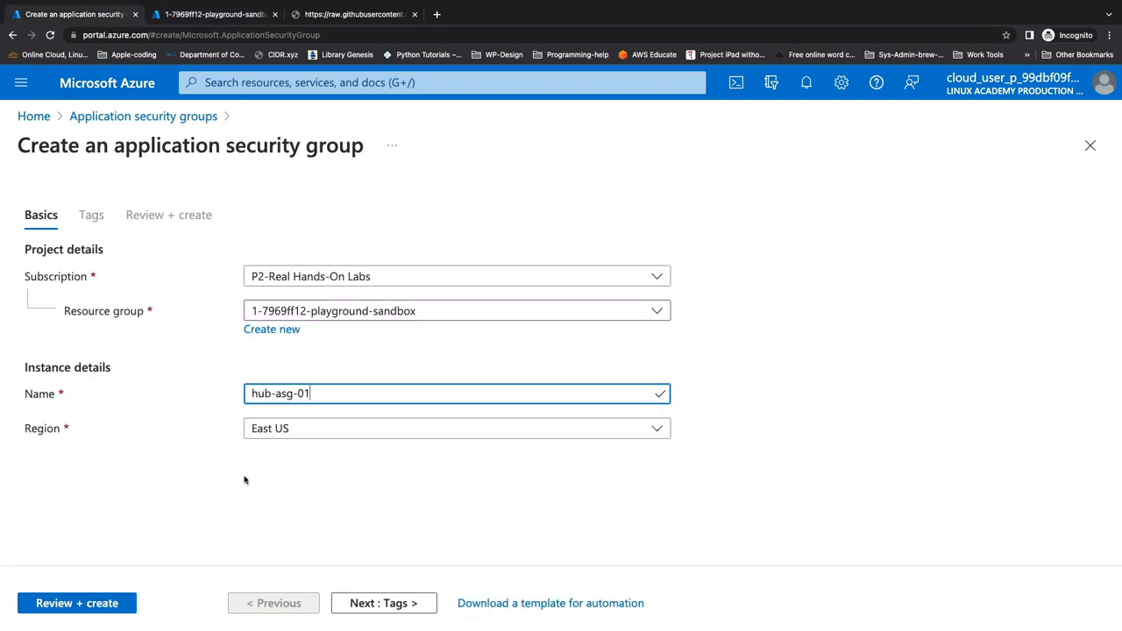
left_click(112, 602)
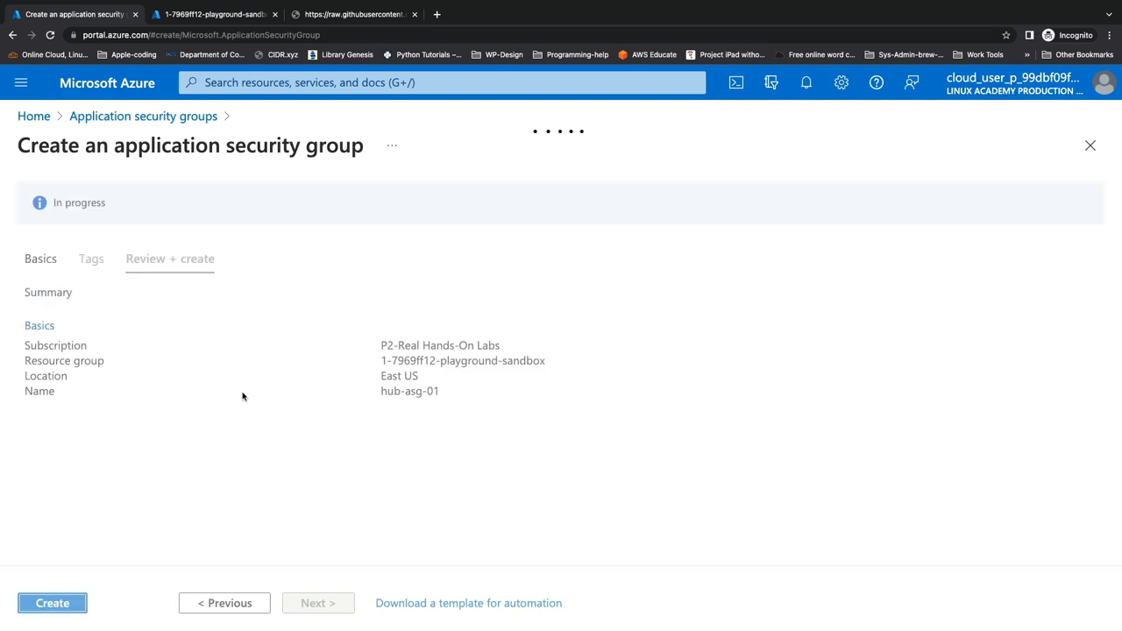
Create hub-asg-01, open the new resource, and switch back to the resource group tab
left_click(81, 604)
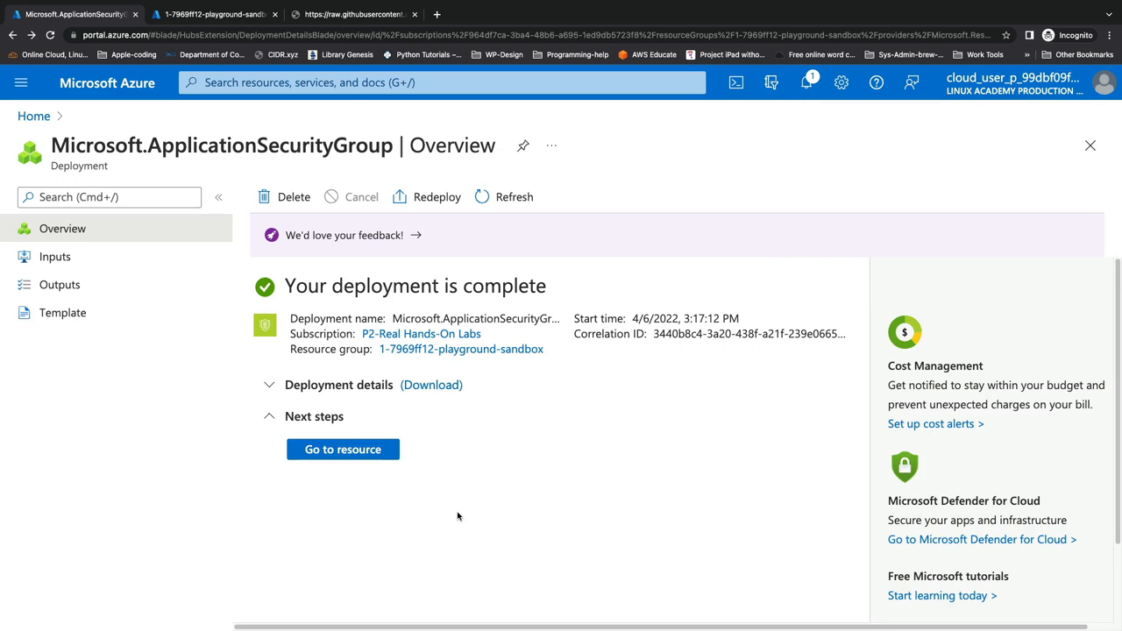
left_click(393, 454)
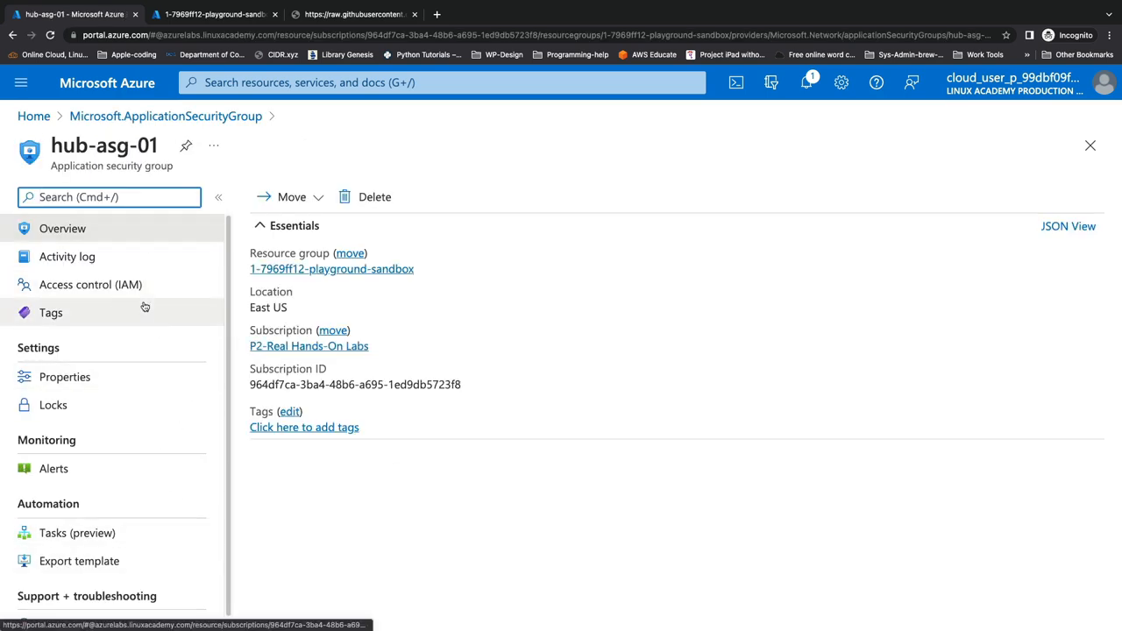
left_click(221, 16)
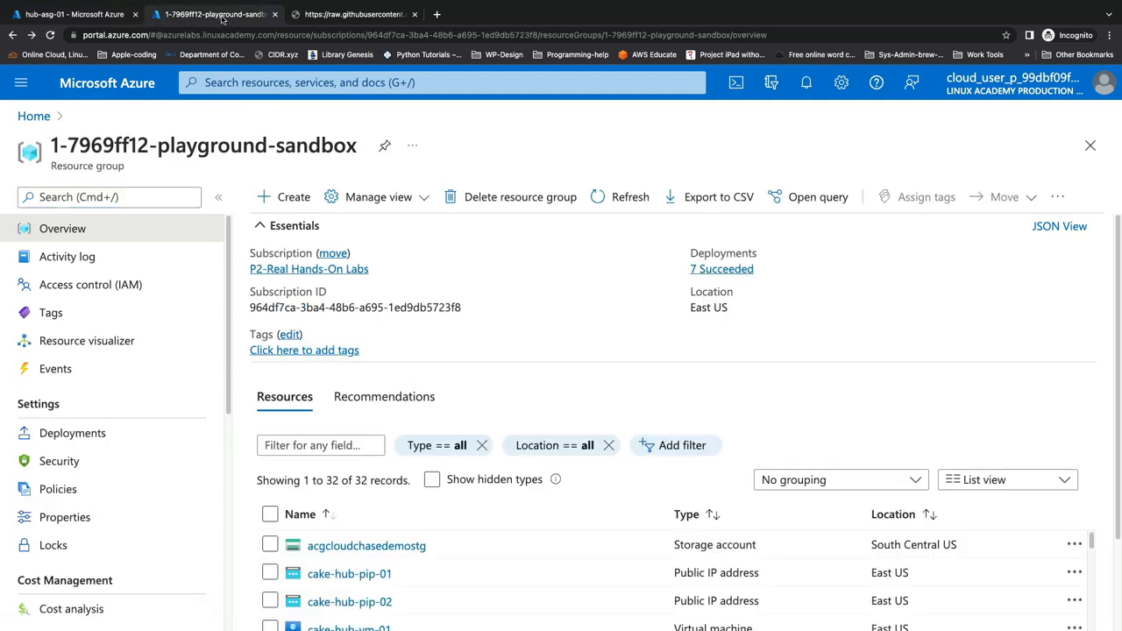
Sort resources by type and list cake-hub-vnet's connected devices
left_click(780, 520)
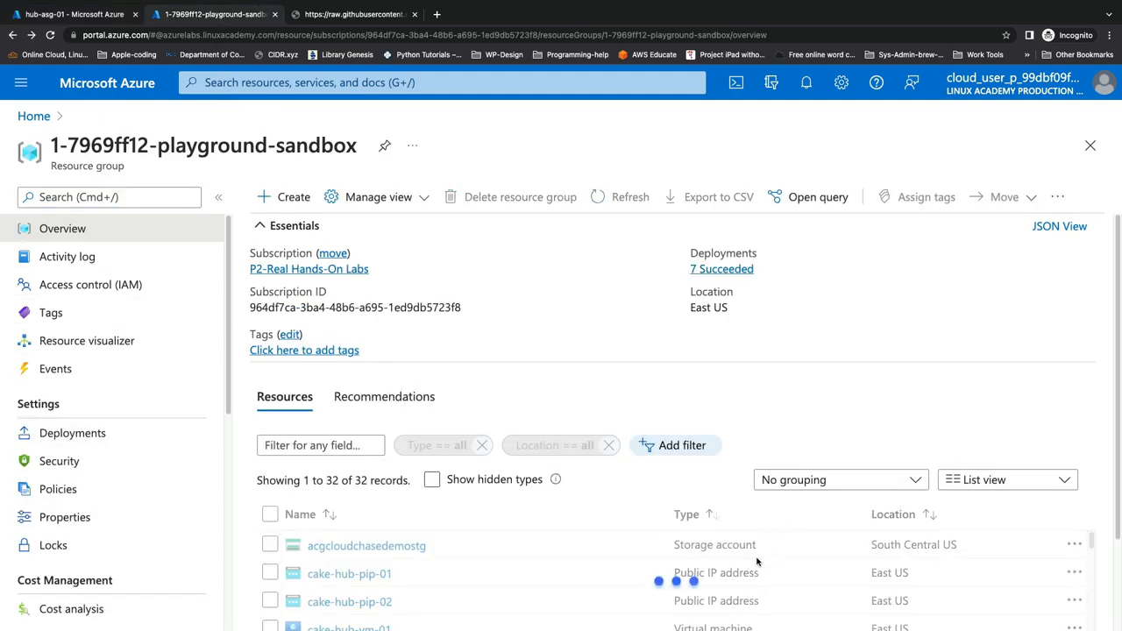
scroll(752, 565, "down", 3)
scroll(752, 565, "down", 5)
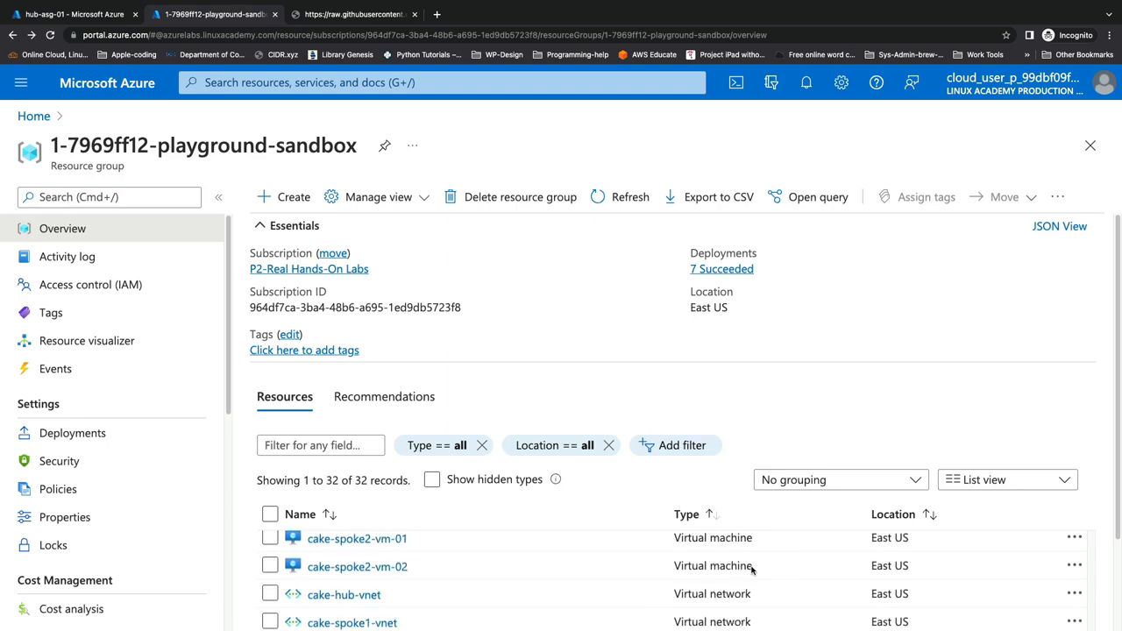
left_click(370, 601)
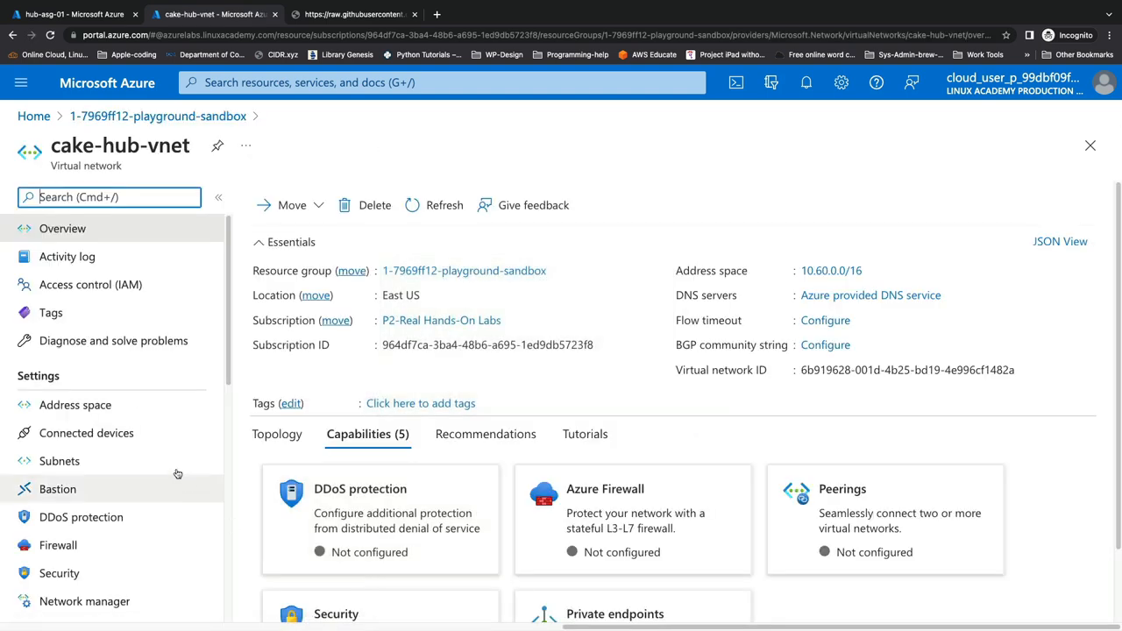
left_click(140, 434)
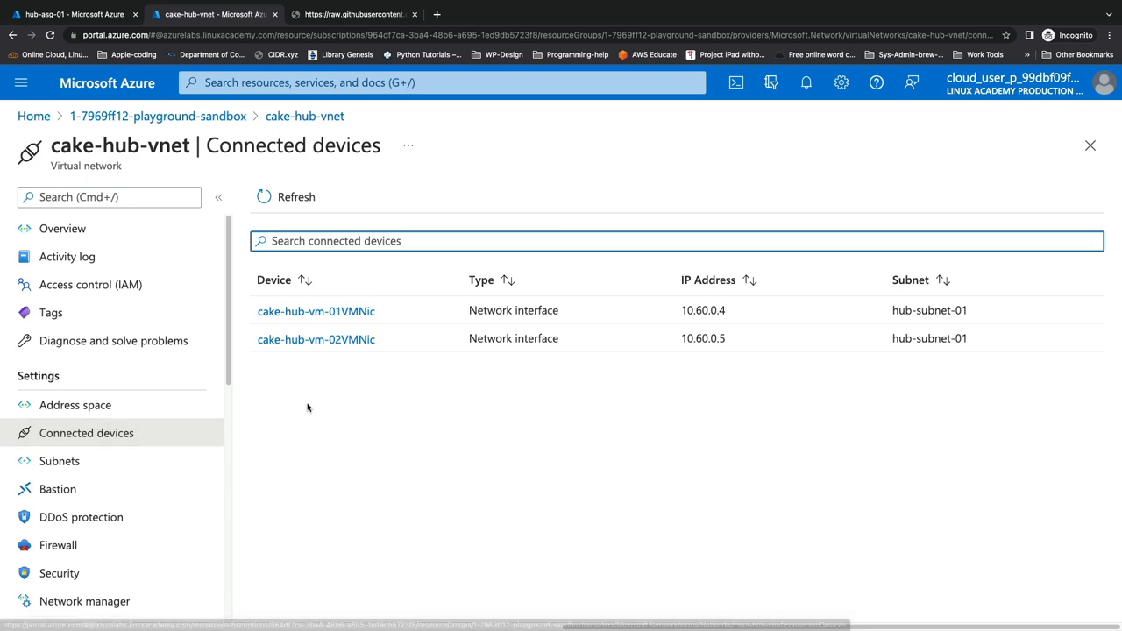
Go from cake-hub-vm-01VMNic to cake-hub-vm-01's Networking application security groups
left_click(341, 312)
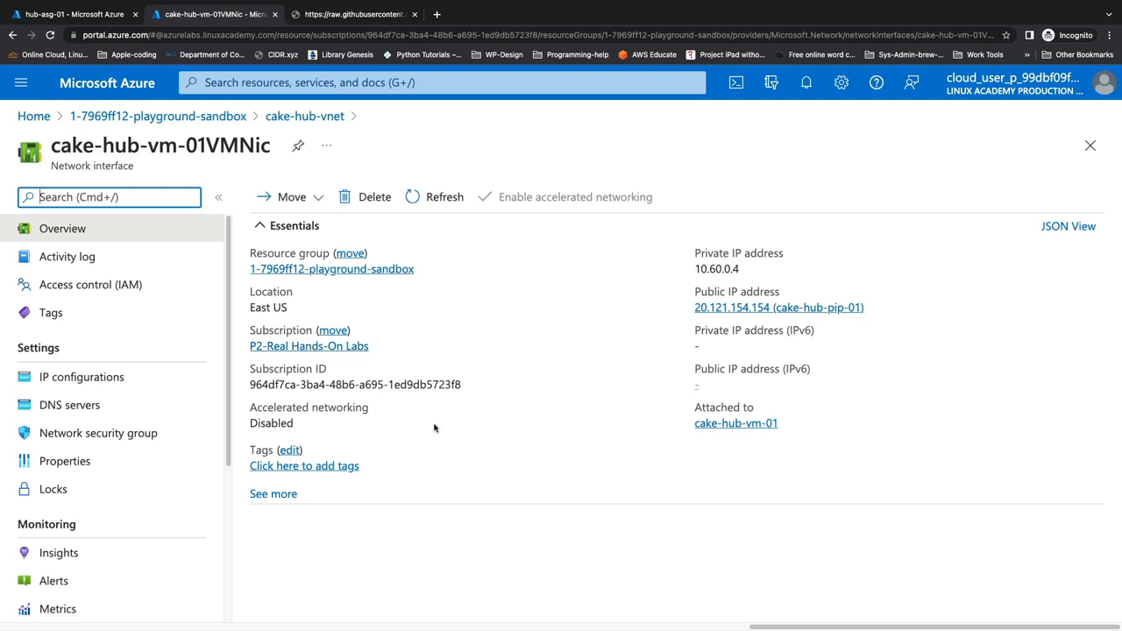
left_click(759, 428)
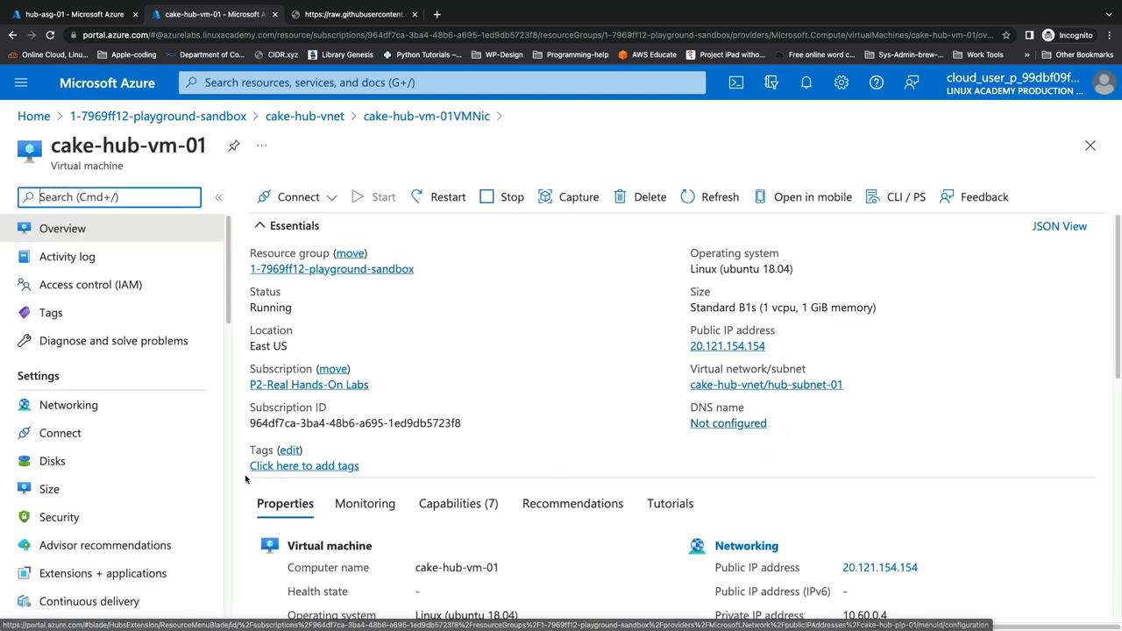
left_click(85, 408)
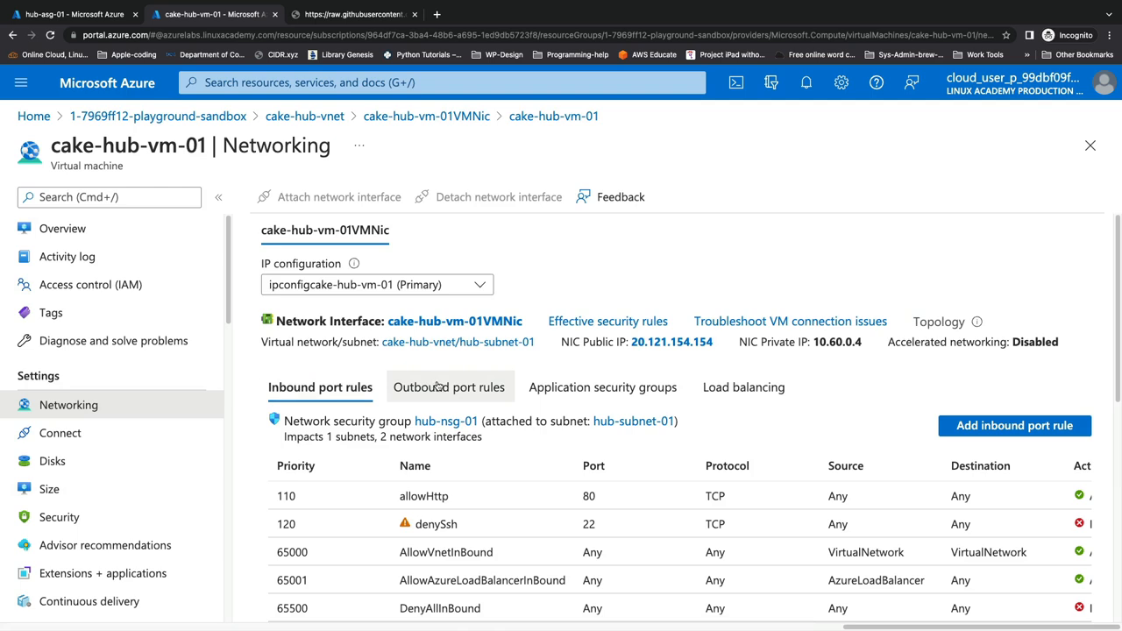
left_click(555, 394)
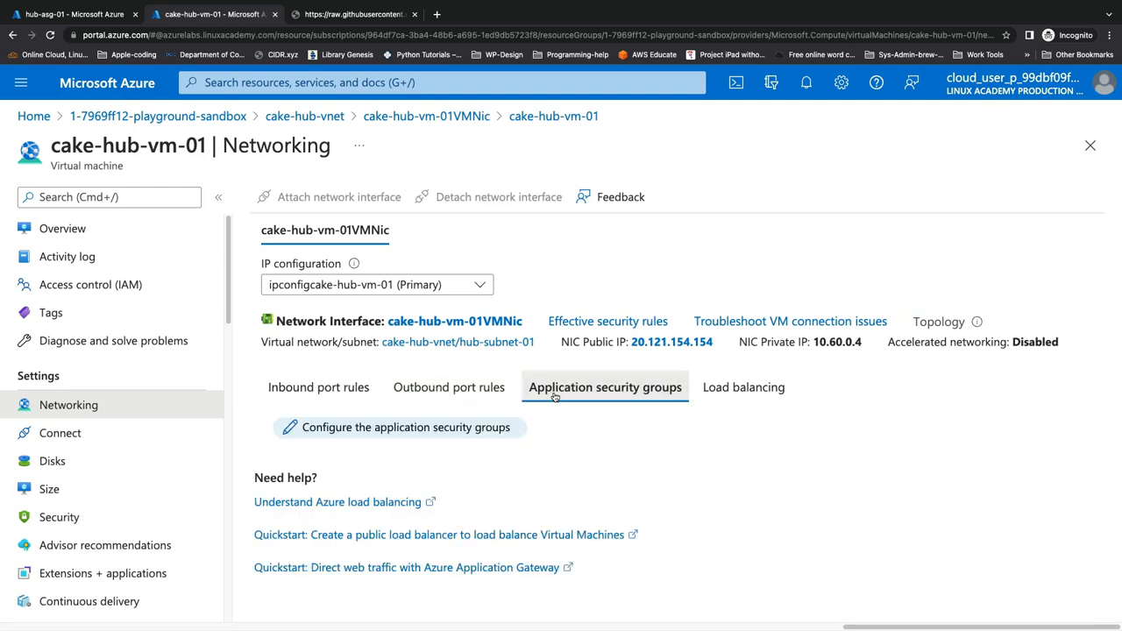
Assign hub-asg-01 to cake-hub-vm-01VMNic, save, and return to the inbound port rules
left_click(438, 438)
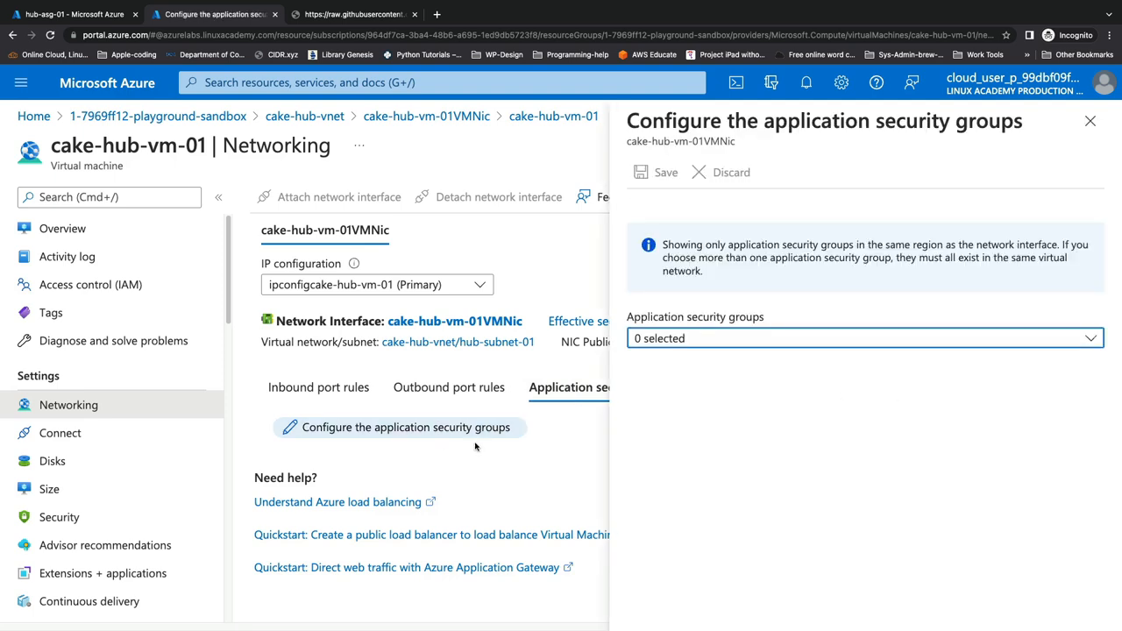
left_click(682, 340)
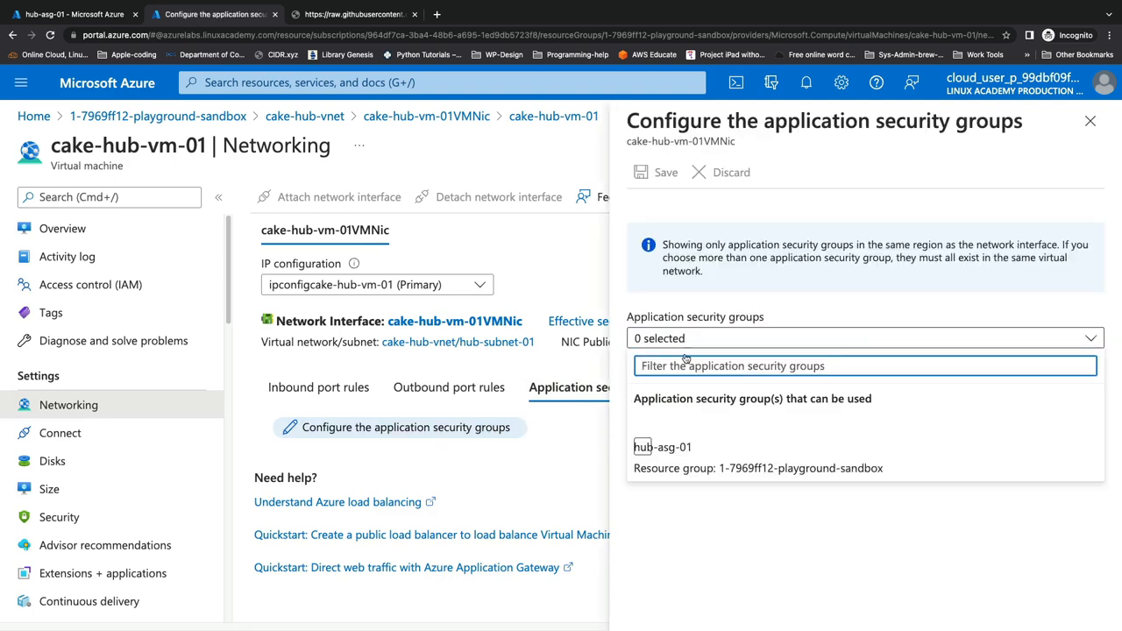
left_click(683, 449)
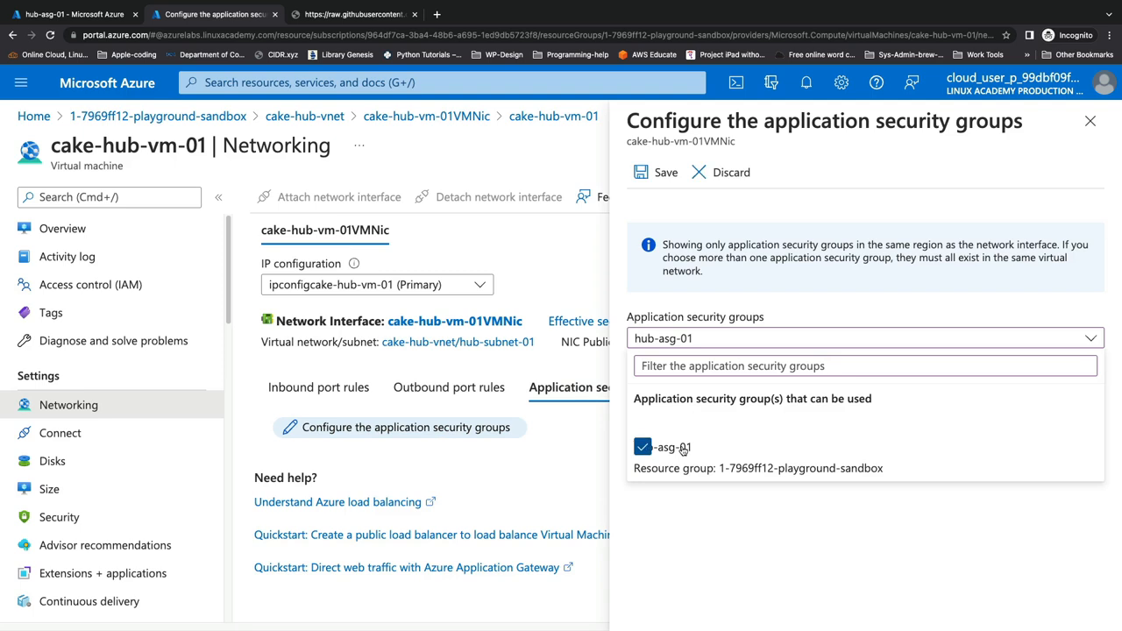
left_click(664, 173)
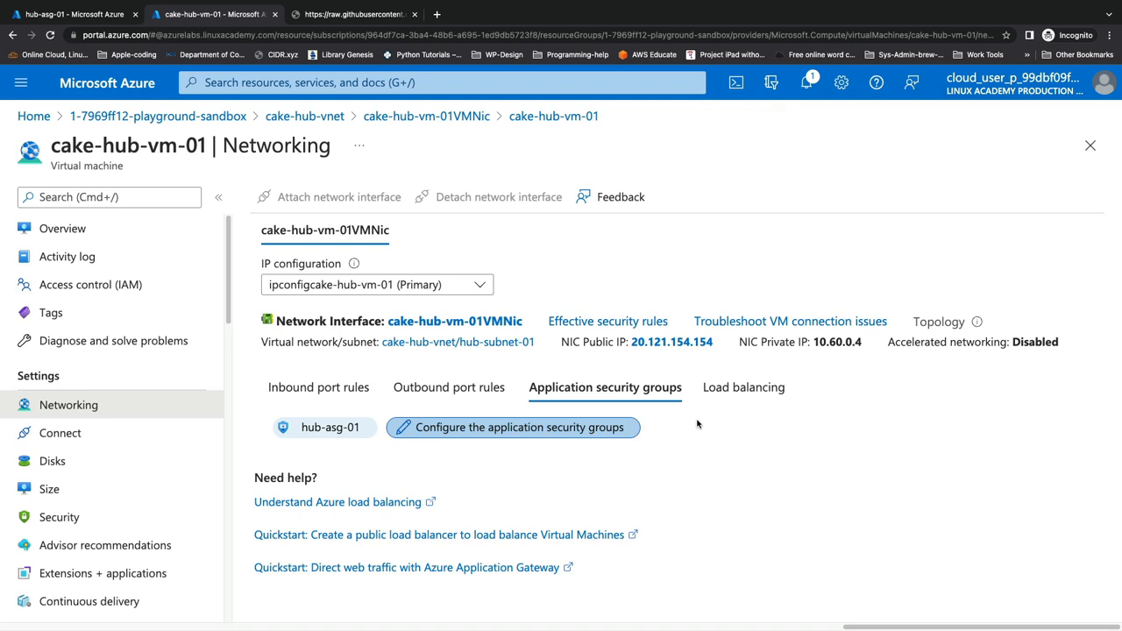
left_click(319, 390)
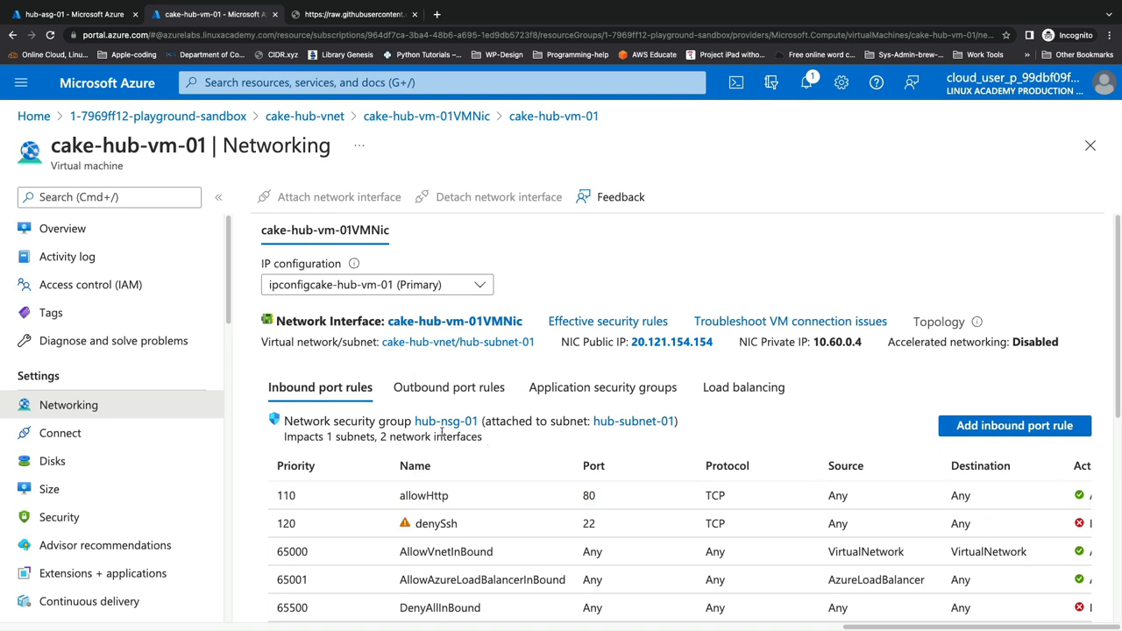
Begin a new inbound rule and run the curl checkip lookup in a cleared Cloud Shell
left_click(956, 427)
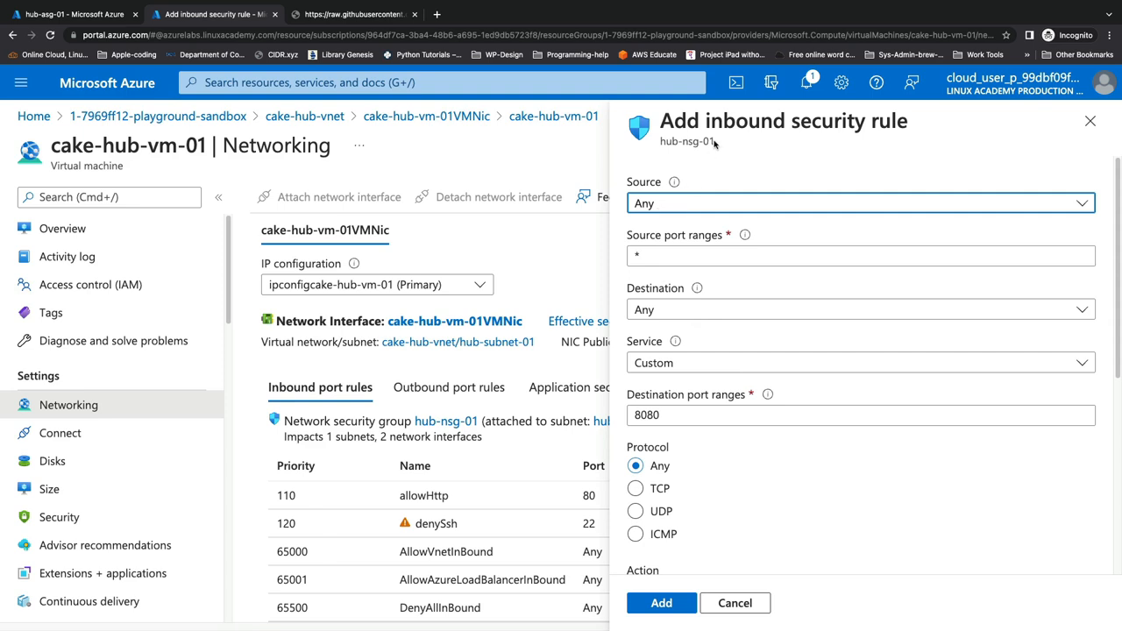
left_click(735, 83)
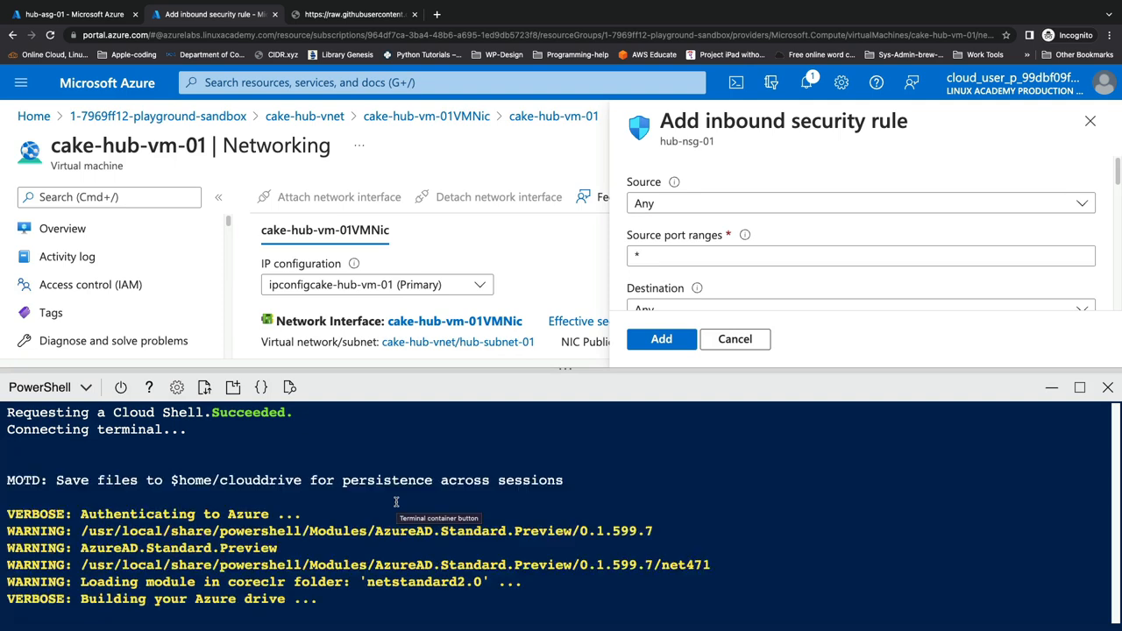
type("clear")
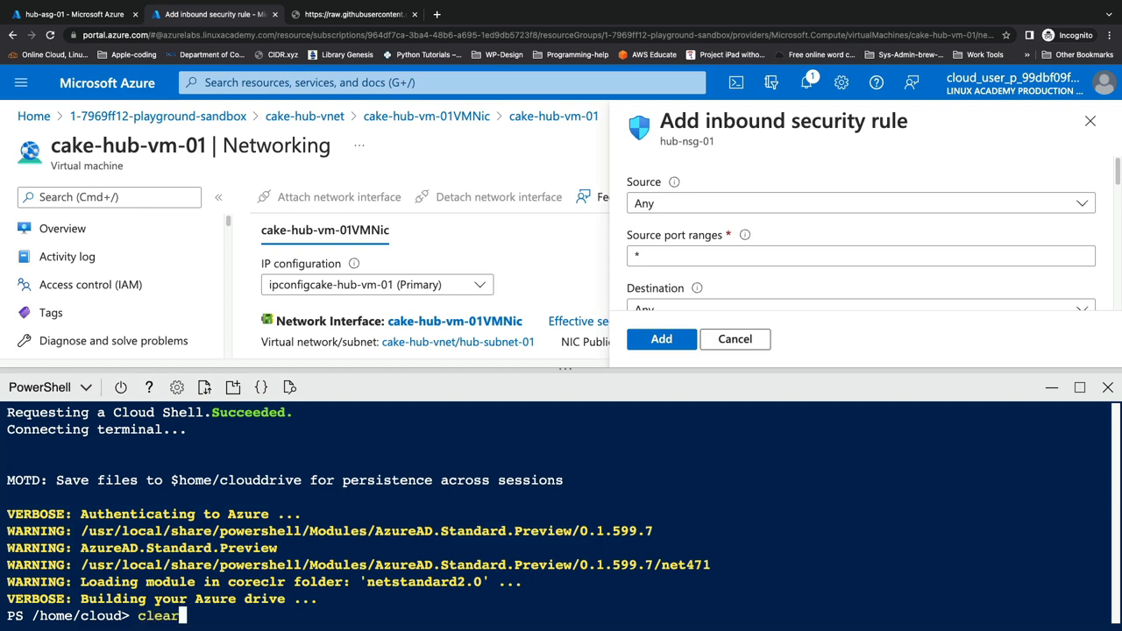
key("Return")
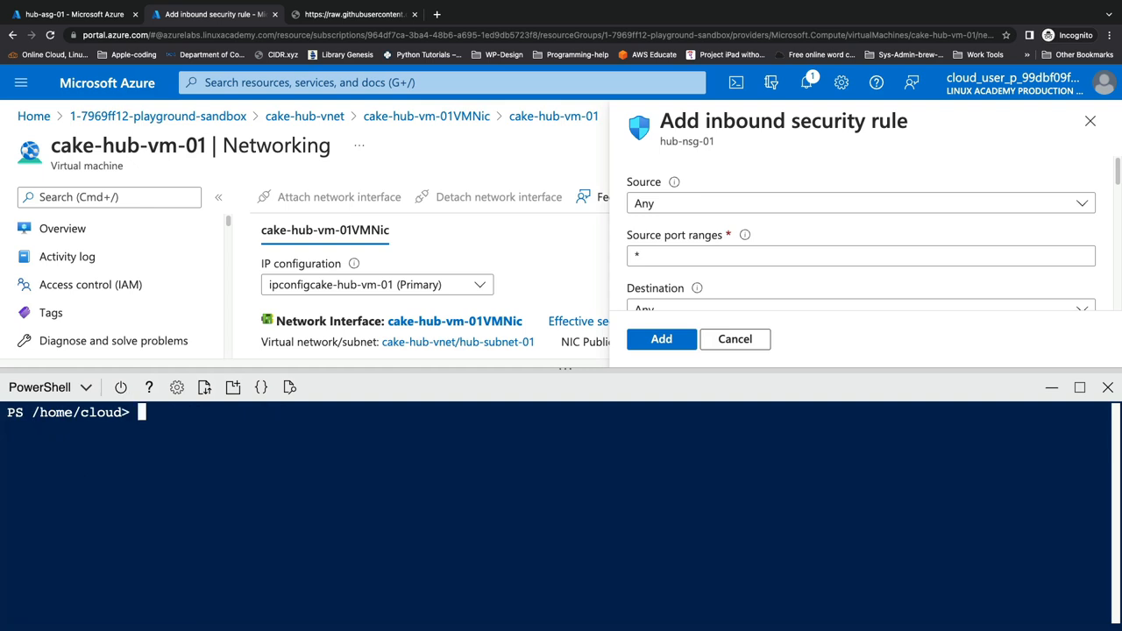
type("curl -s checkip.dyndns.org | sed -e 's/.*Current IP Address: //' -e 's/<.*$//'")
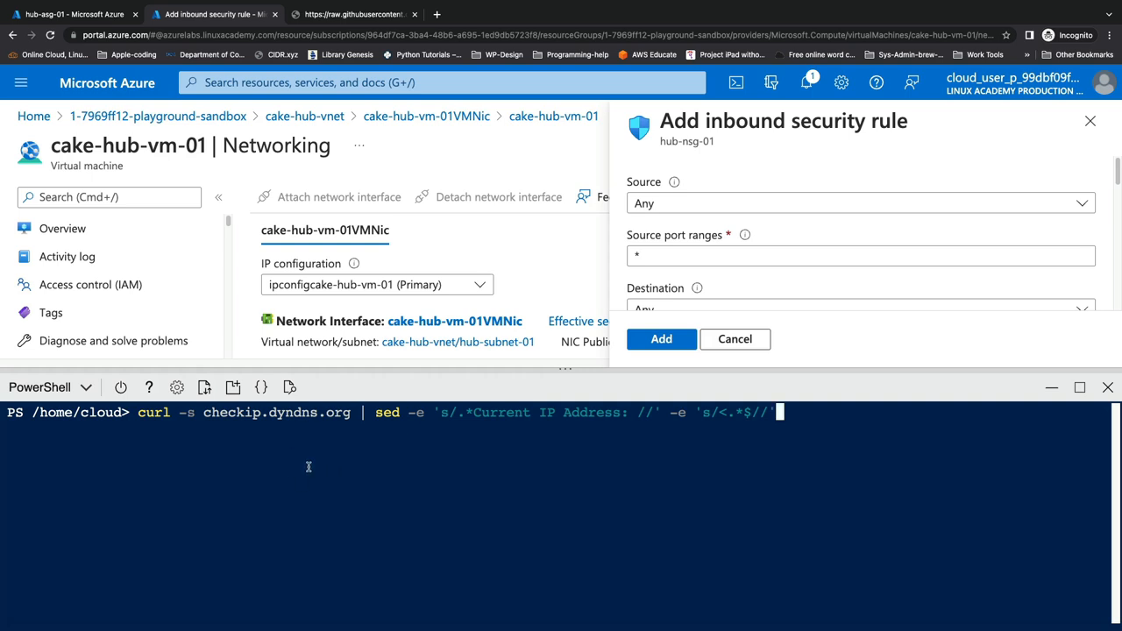
key("Return")
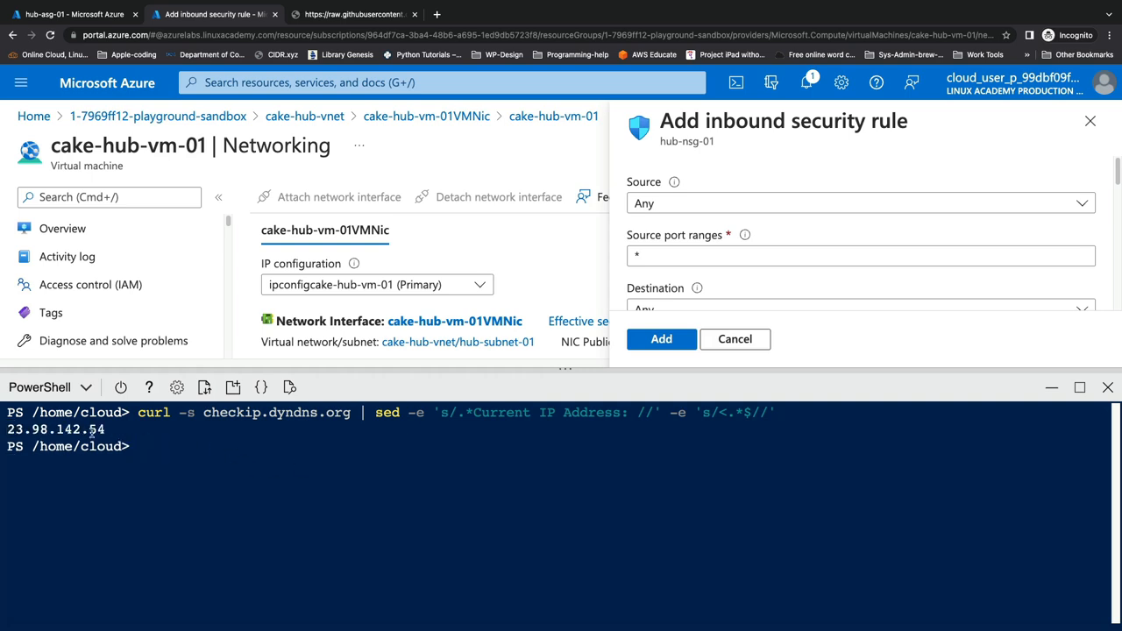
Copy the returned public IP 23.98.142.54 and minimize Cloud Shell to set the rule's source
left_click_drag(104, 430, 8, 428)
right_click(29, 431)
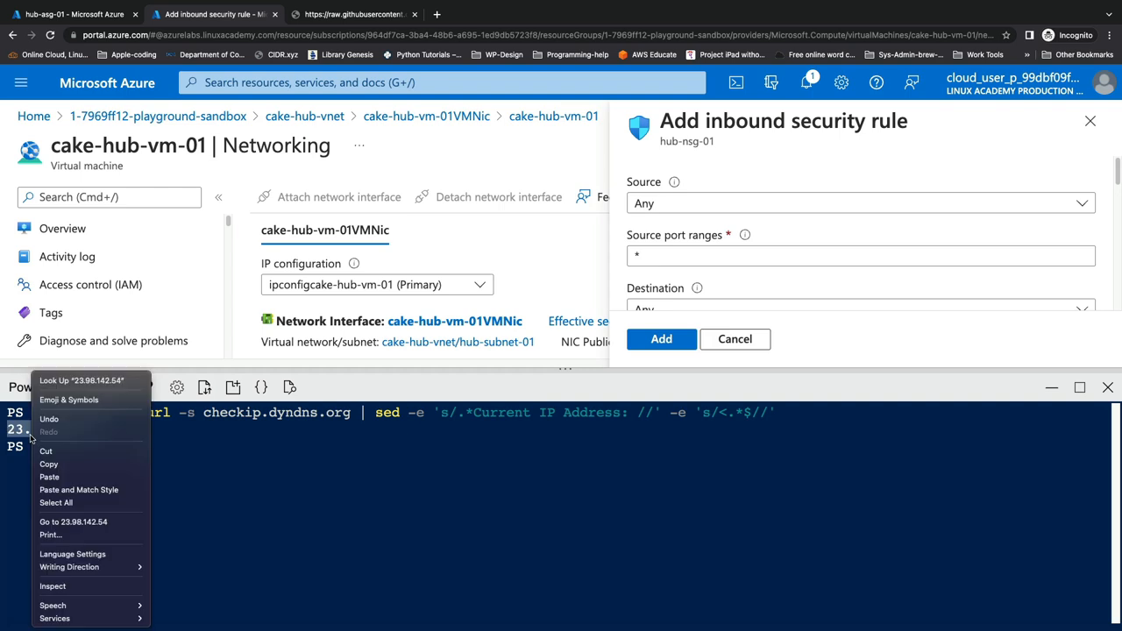
left_click(56, 464)
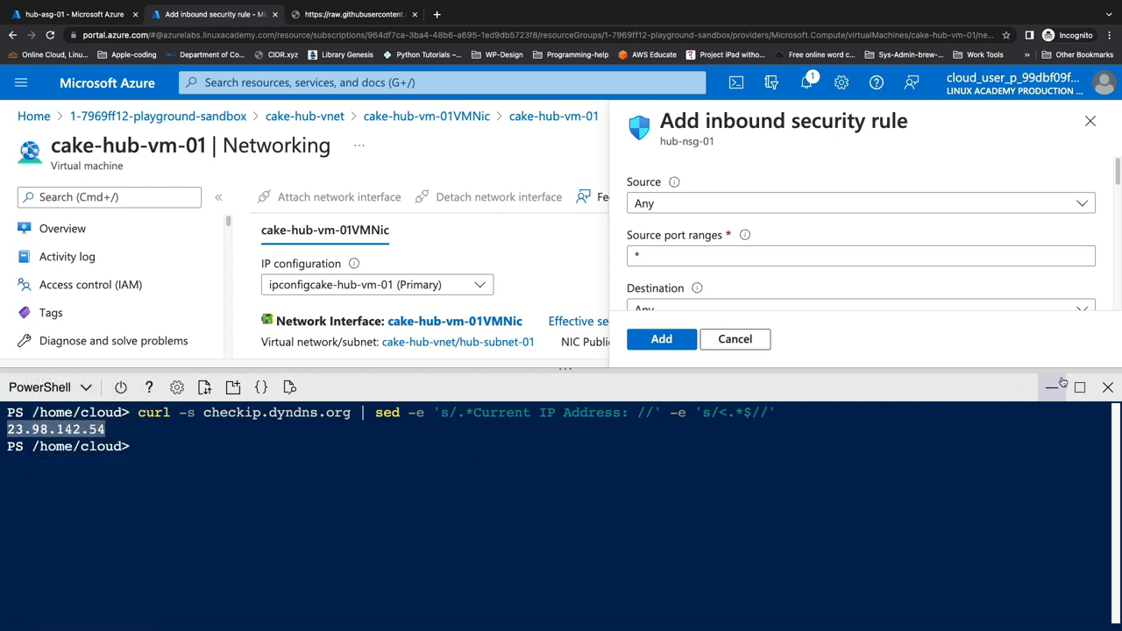
left_click(1052, 387)
left_click(777, 203)
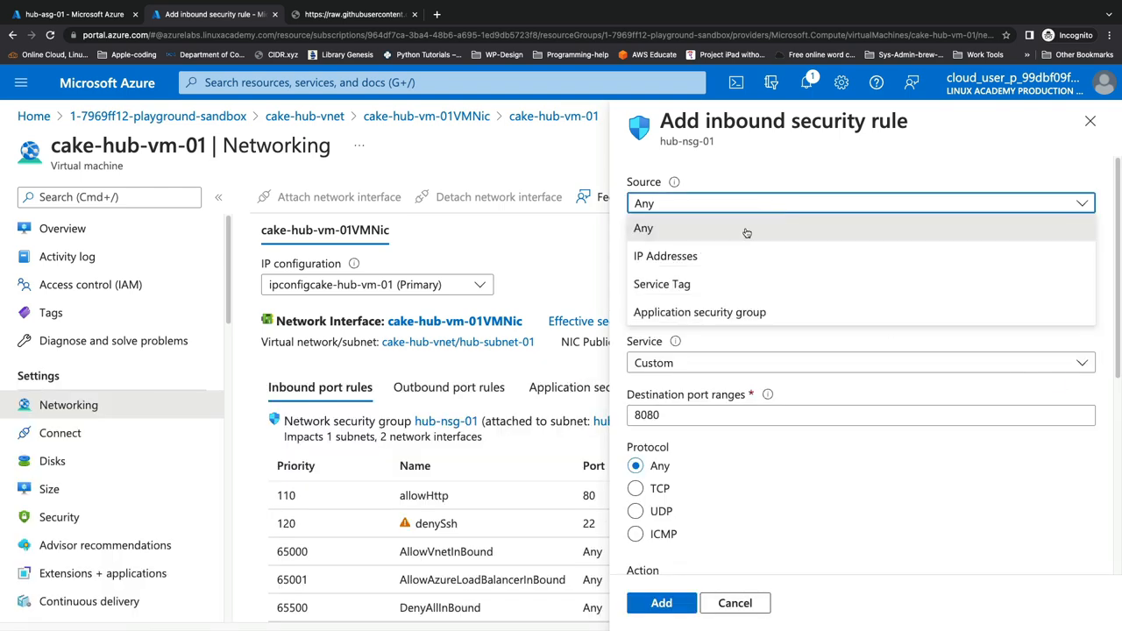
Set the rule source to IP Addresses with 23.98.142.54/32
left_click(726, 253)
left_click(725, 254)
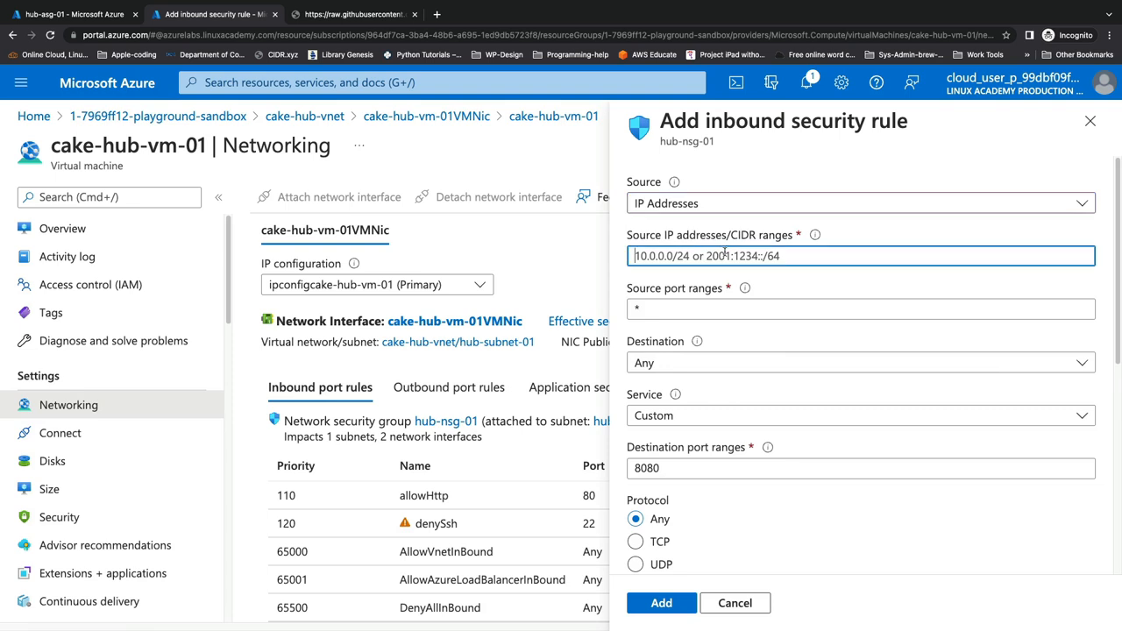
right_click(725, 254)
left_click(743, 338)
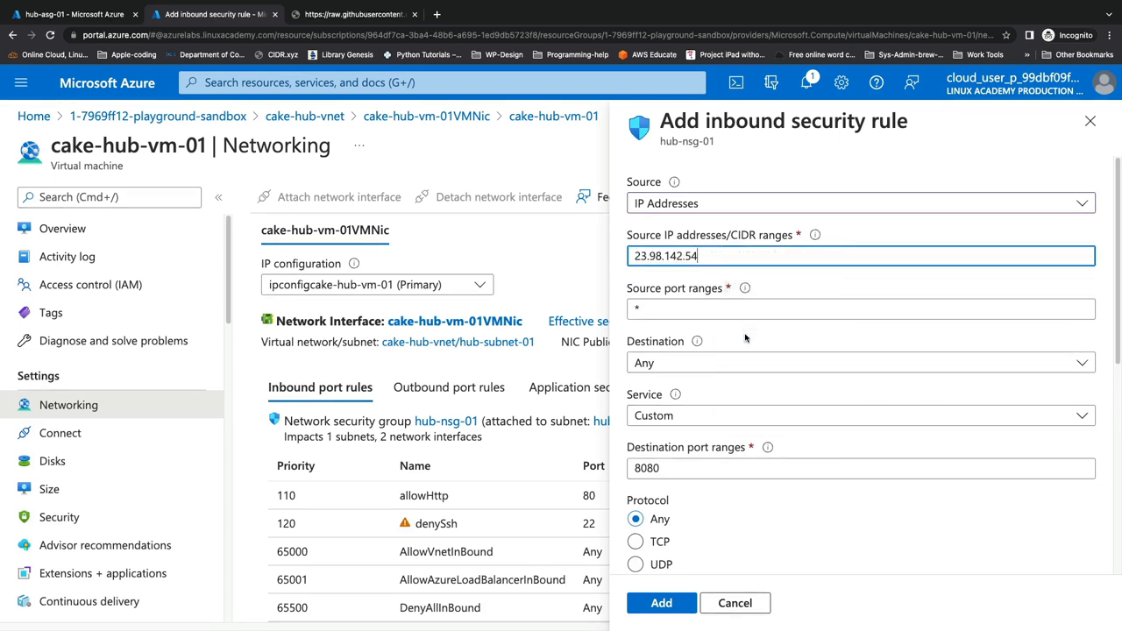
type("/")
Set the destination to application security group hub-asg-01 and the service to SSH
scroll(693, 320, "down", 2)
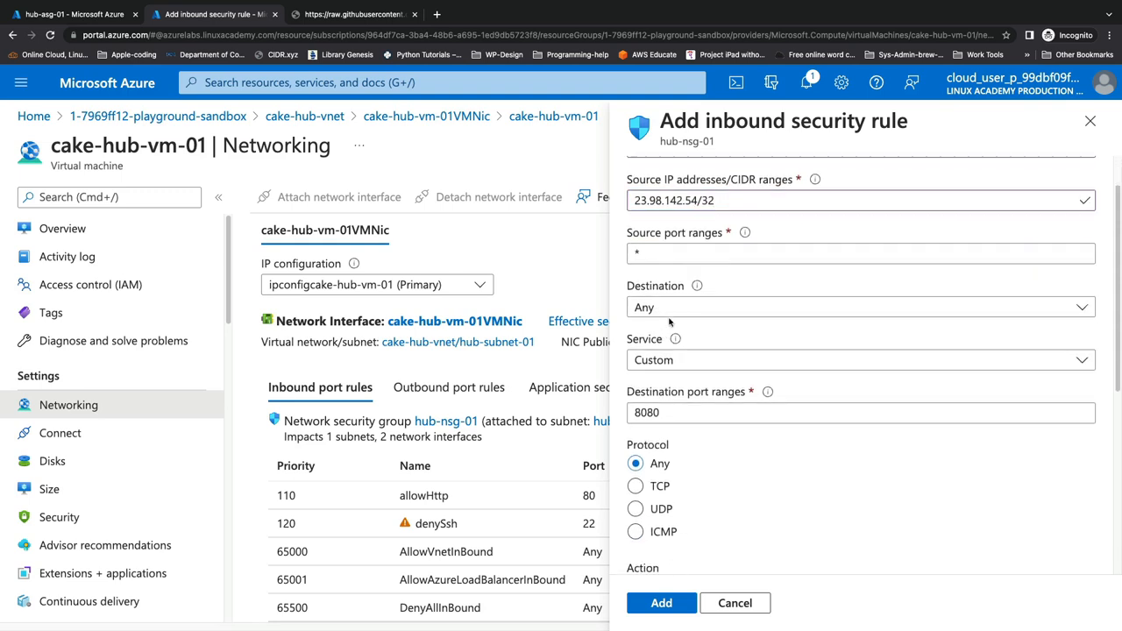
left_click(670, 309)
left_click(692, 416)
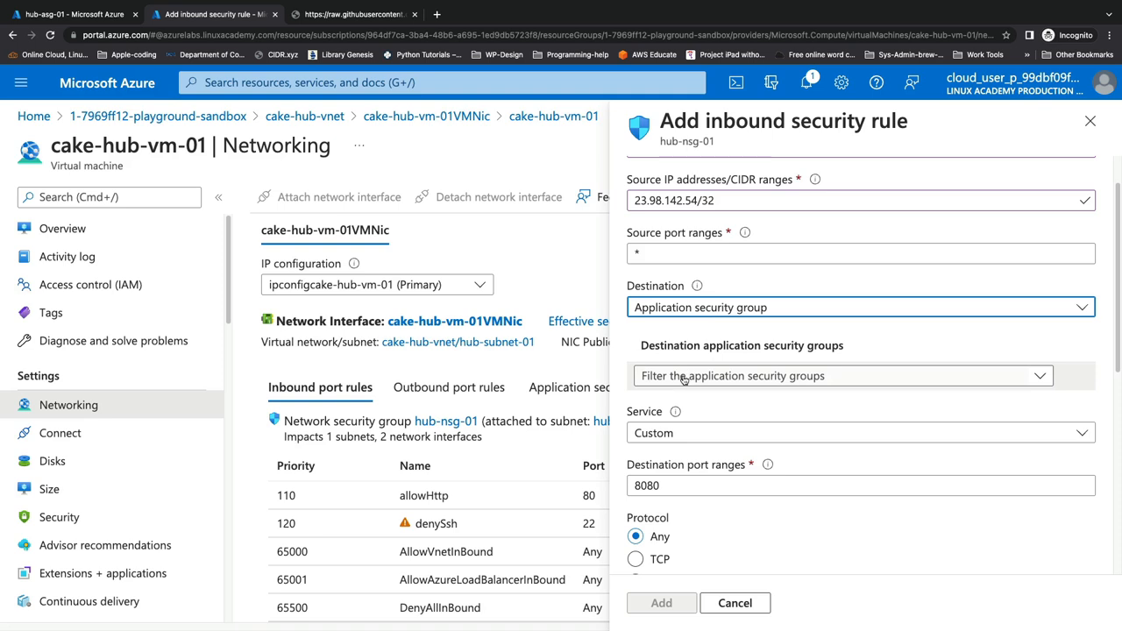
left_click(688, 374)
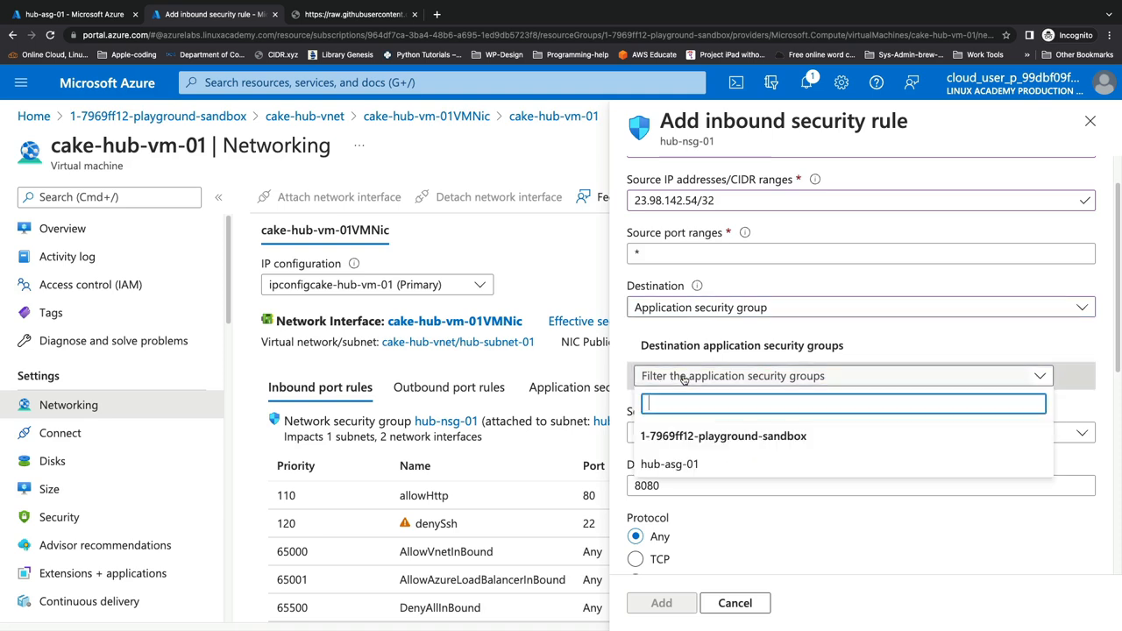
left_click(675, 463)
scroll(687, 436, "down", 2)
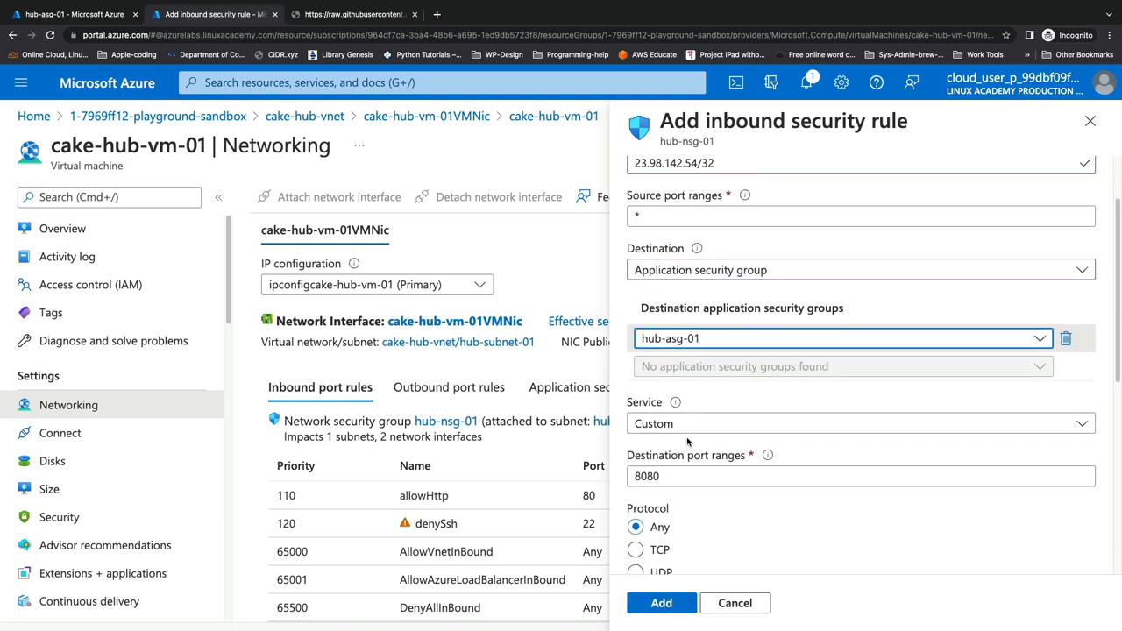
left_click(690, 406)
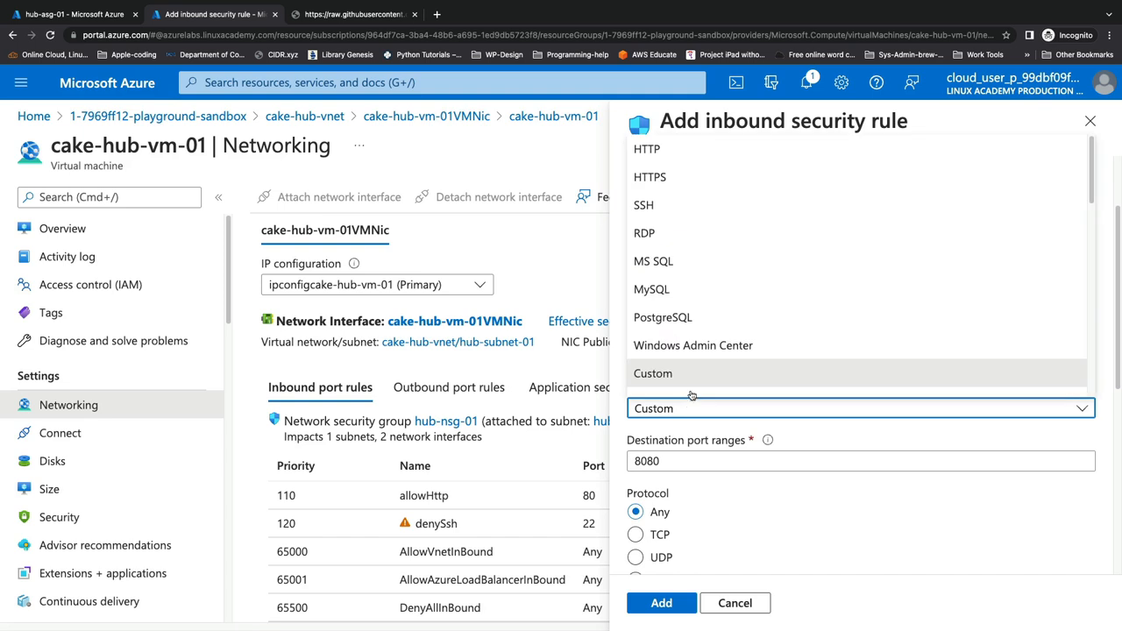
left_click(682, 188)
Give the rule priority 100 and name allowSshInbound, then add it
scroll(704, 507, "down", 5)
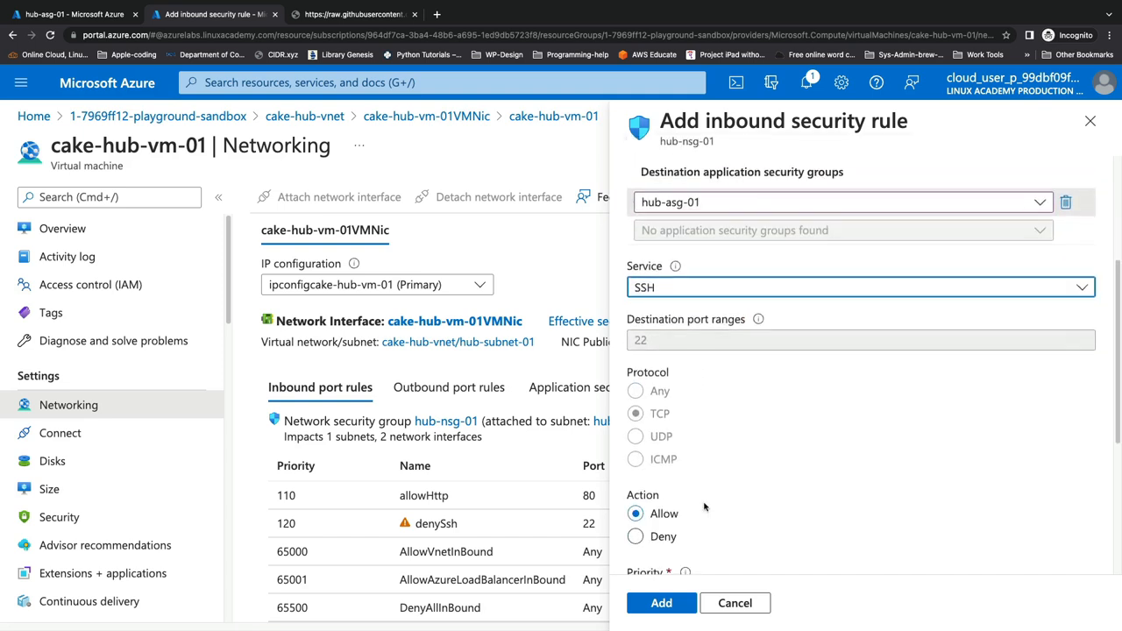
double_click(678, 462)
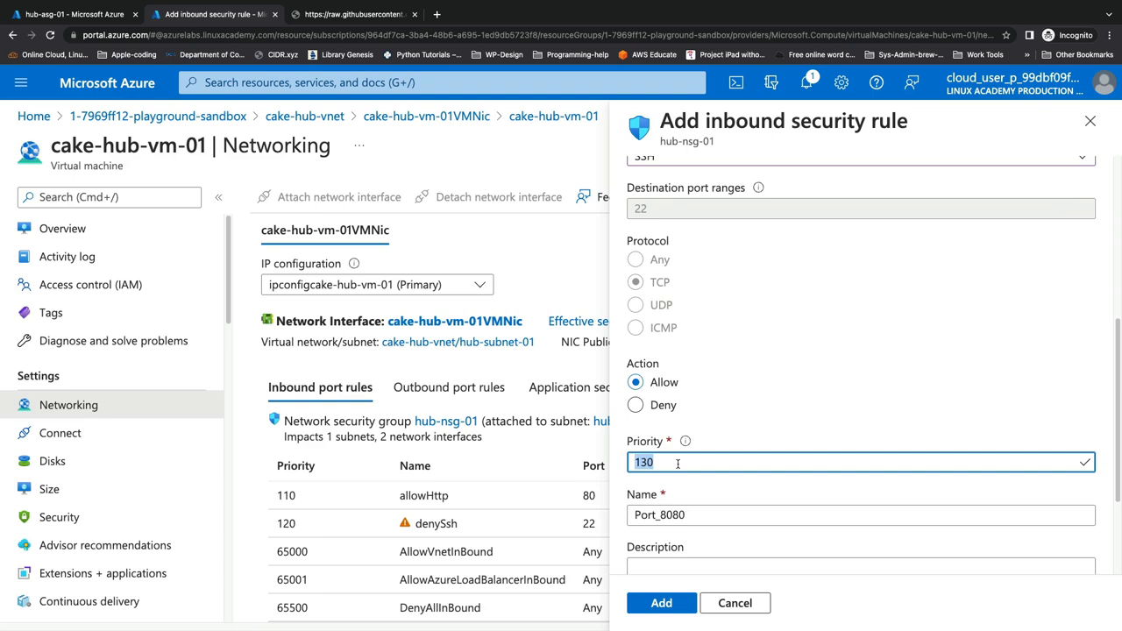
type("100")
double_click(693, 519)
type("allowSsh")
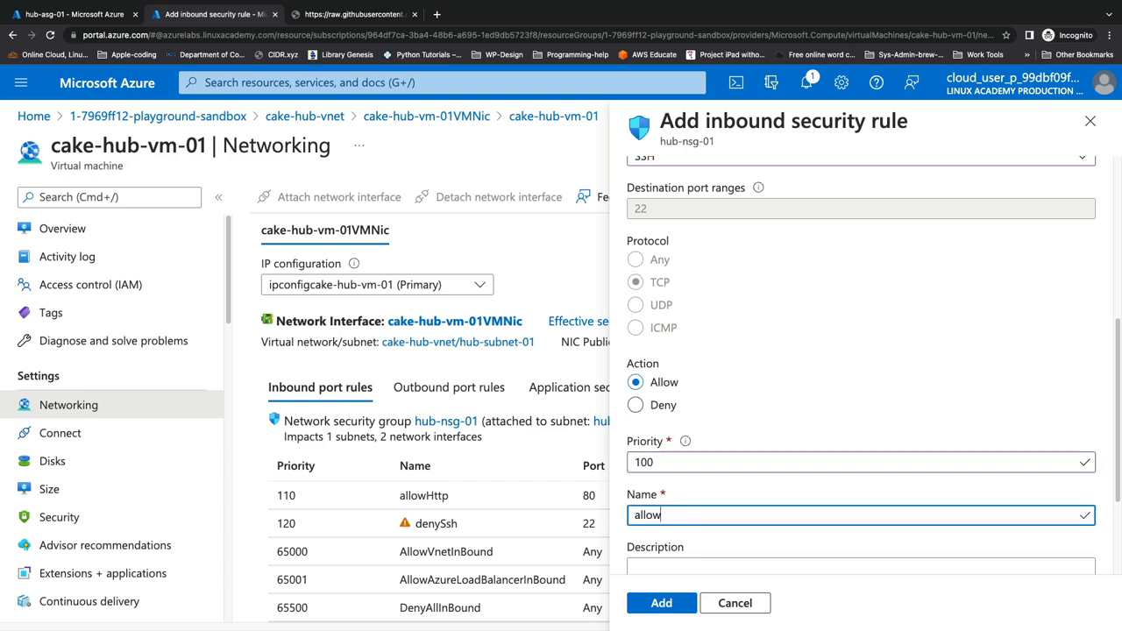
type("Inbound")
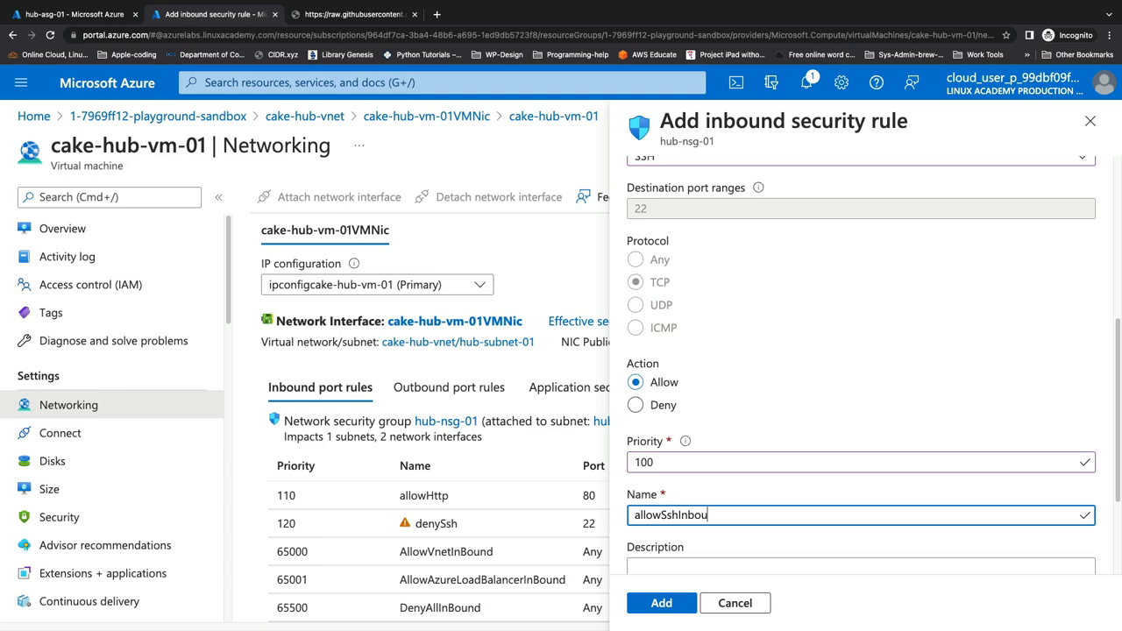
left_click(659, 600)
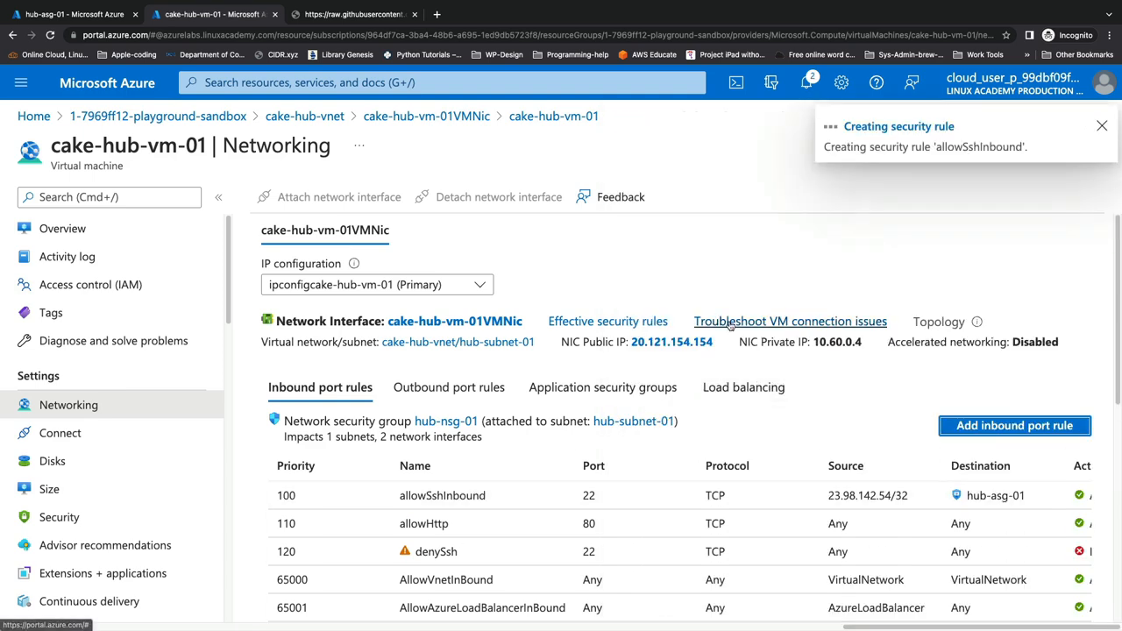
Reopen the Cloud Shell PowerShell terminal and clear it
left_click(735, 82)
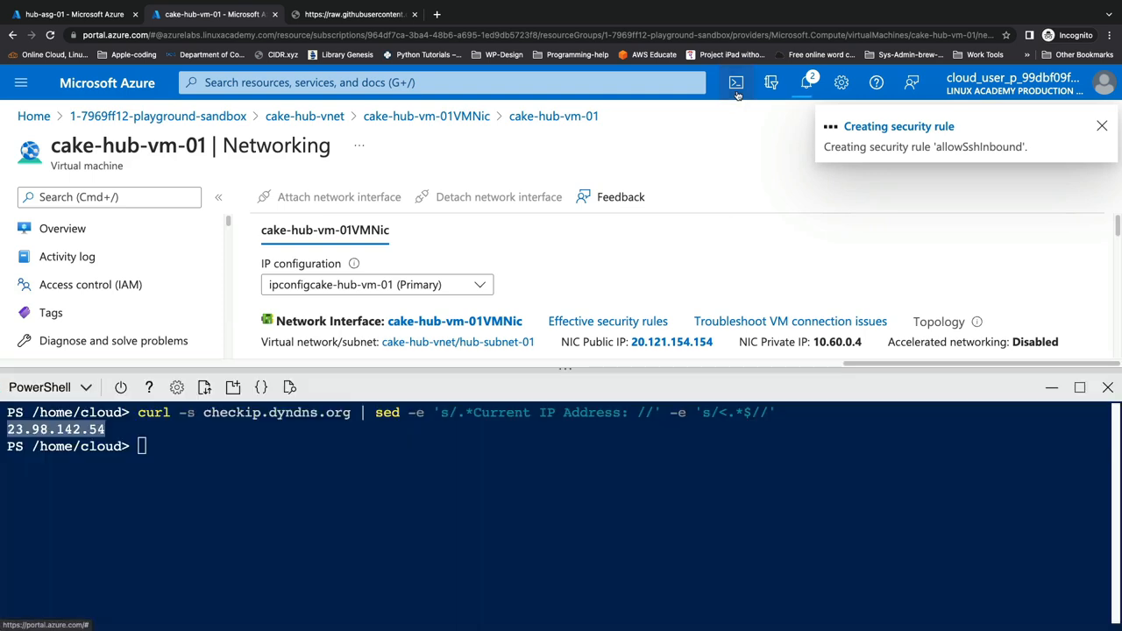
type("clear")
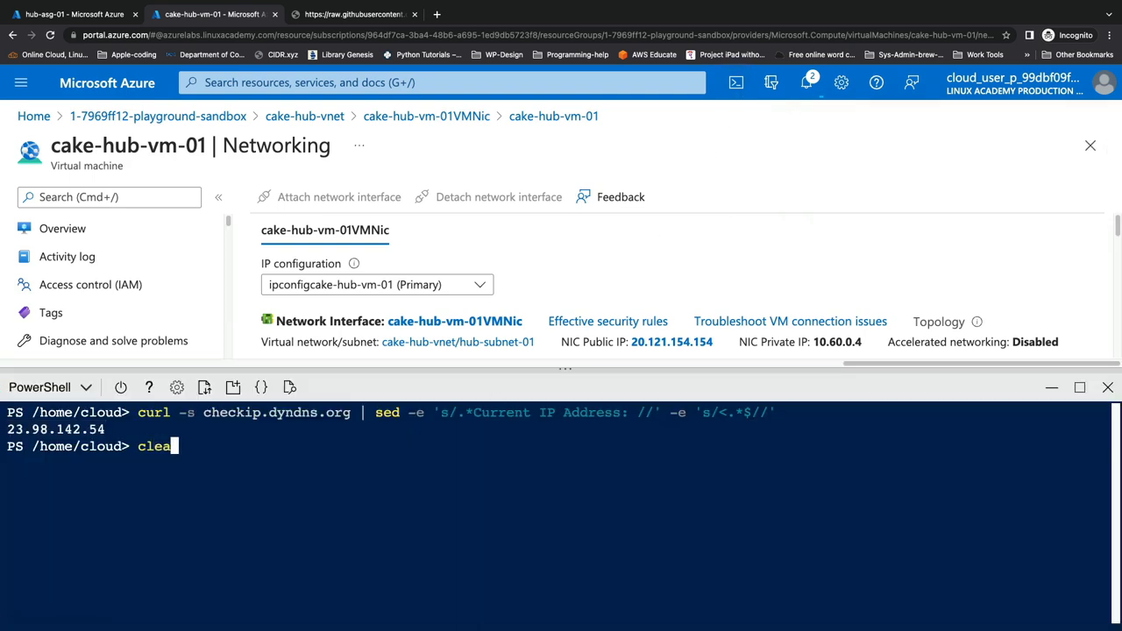
key("Return")
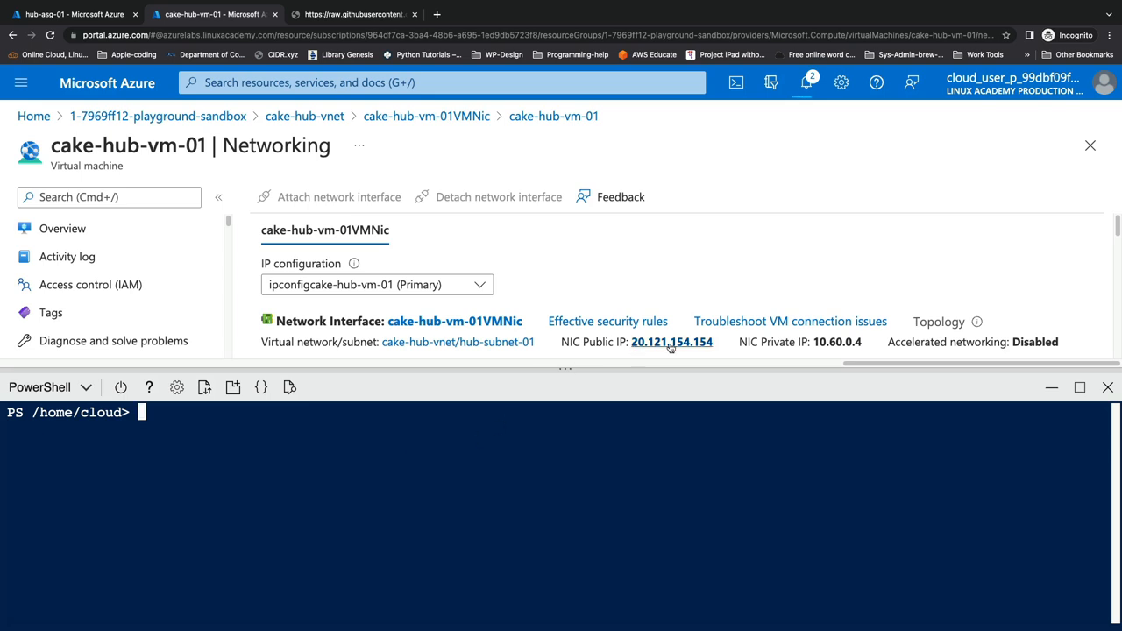
Copy the VM's public IP 20.121.154.154 and run ssh azureuser@ with it
left_click_drag(717, 343, 630, 342)
right_click(710, 341)
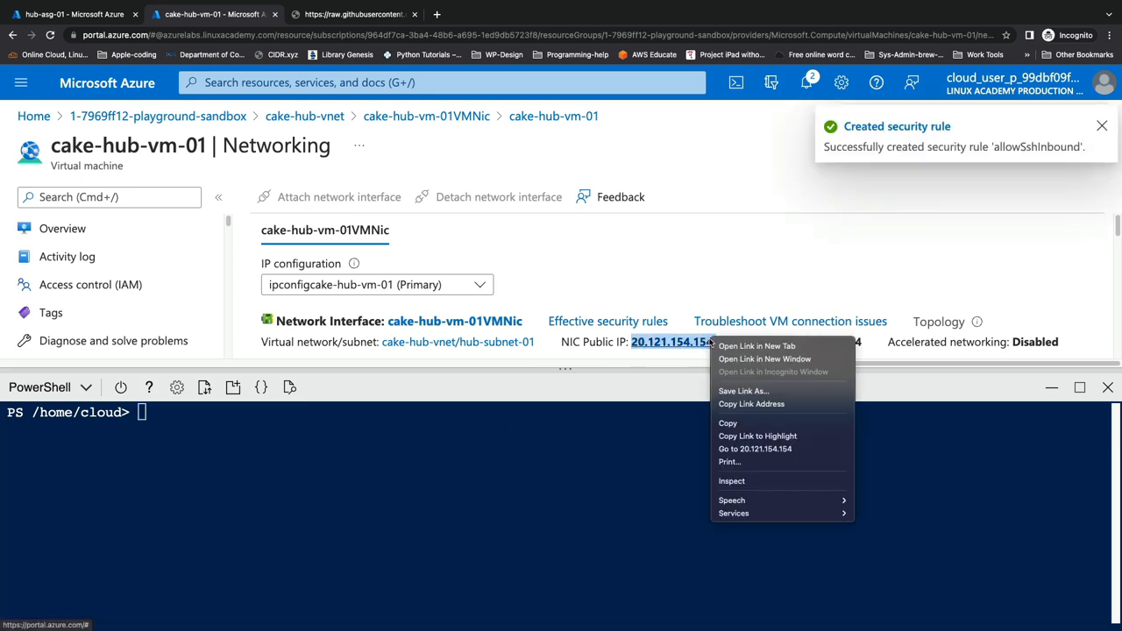
left_click(741, 422)
left_click(376, 447)
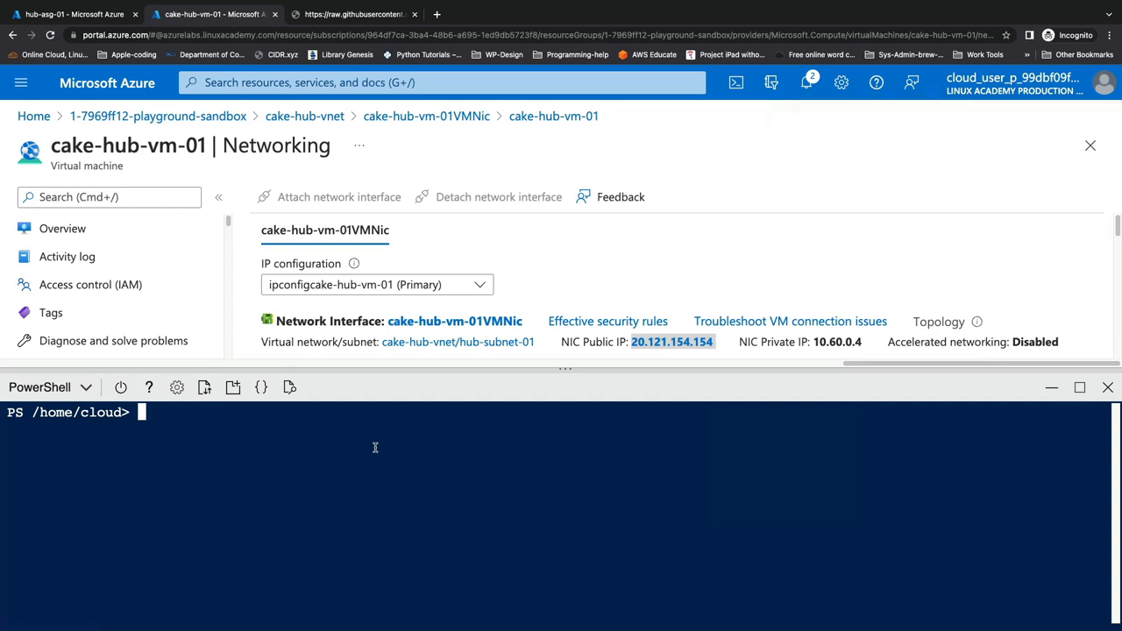
type("ssh azureuser")
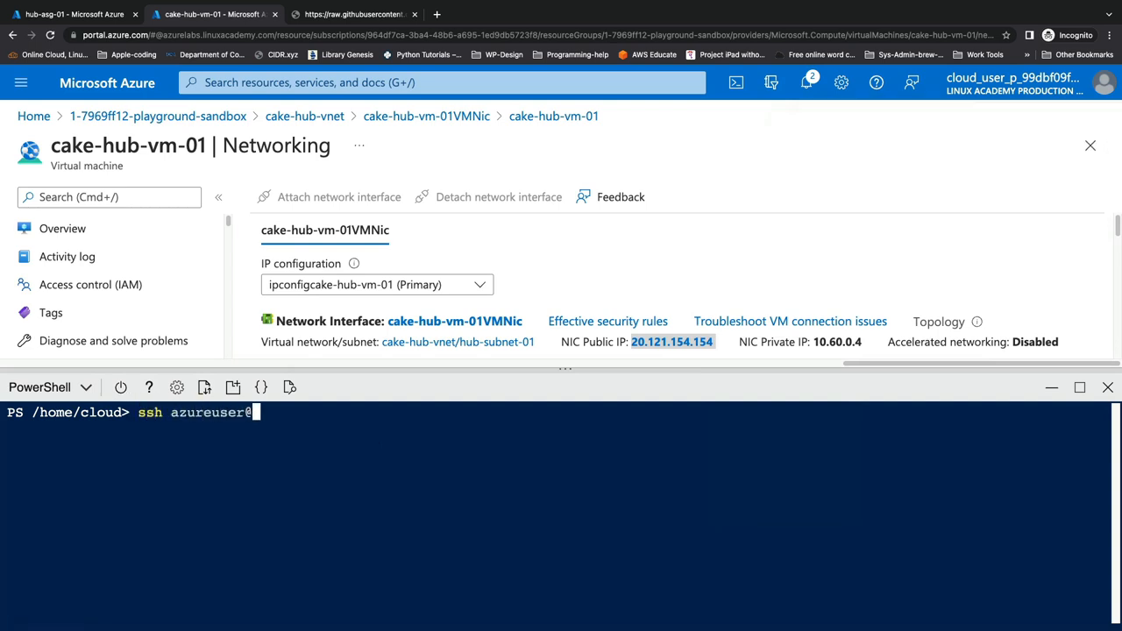
type("@")
key("super+v")
key("Return")
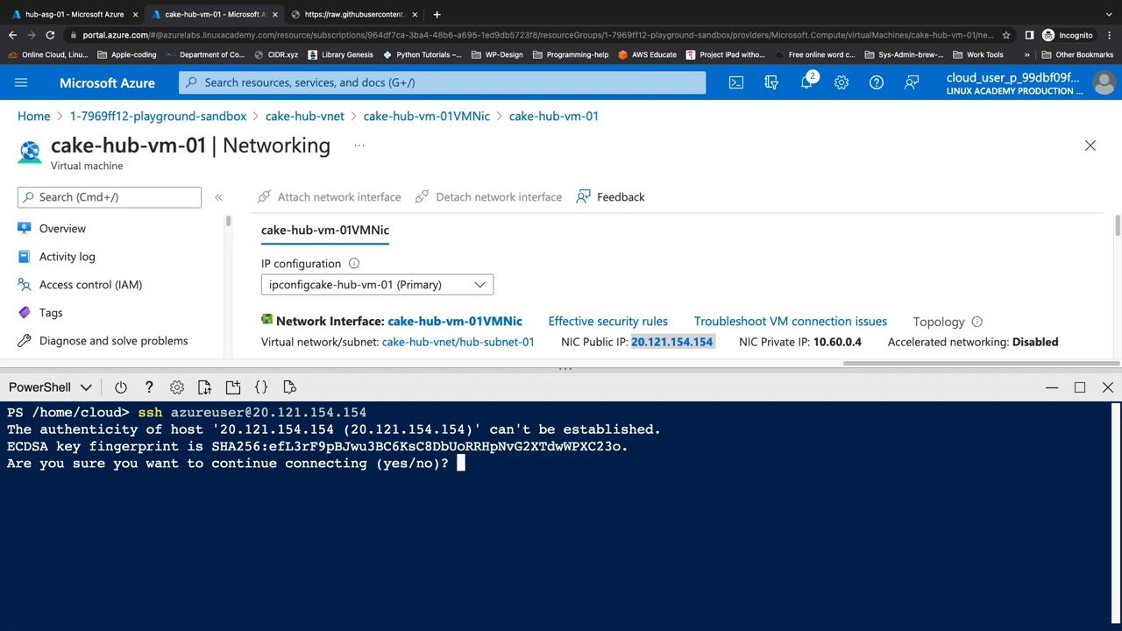
Accept the host key, confirm hostname -I returns 10.60.0.4, then close Cloud Shell
type("yes")
key("Return")
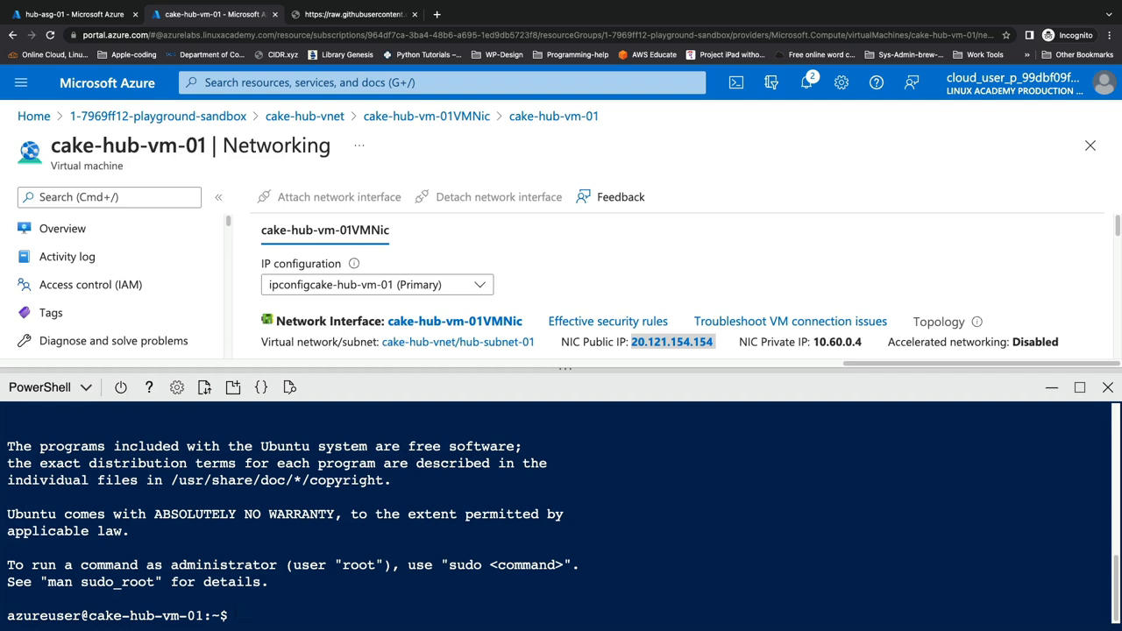
type("clear")
key("Return")
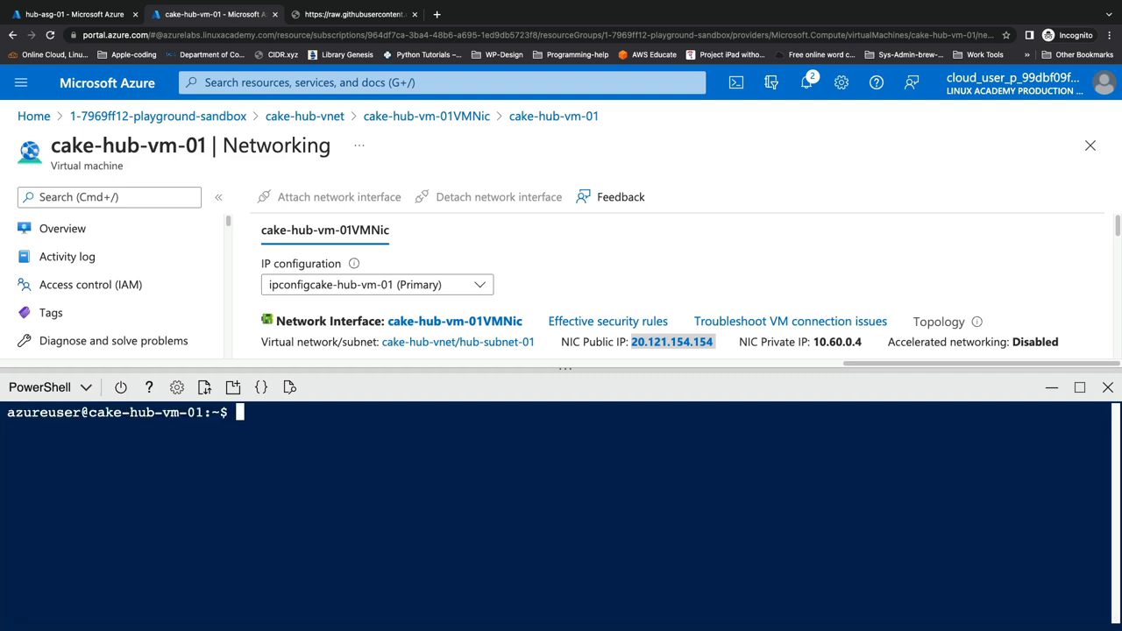
type("hostname -I")
key("Return")
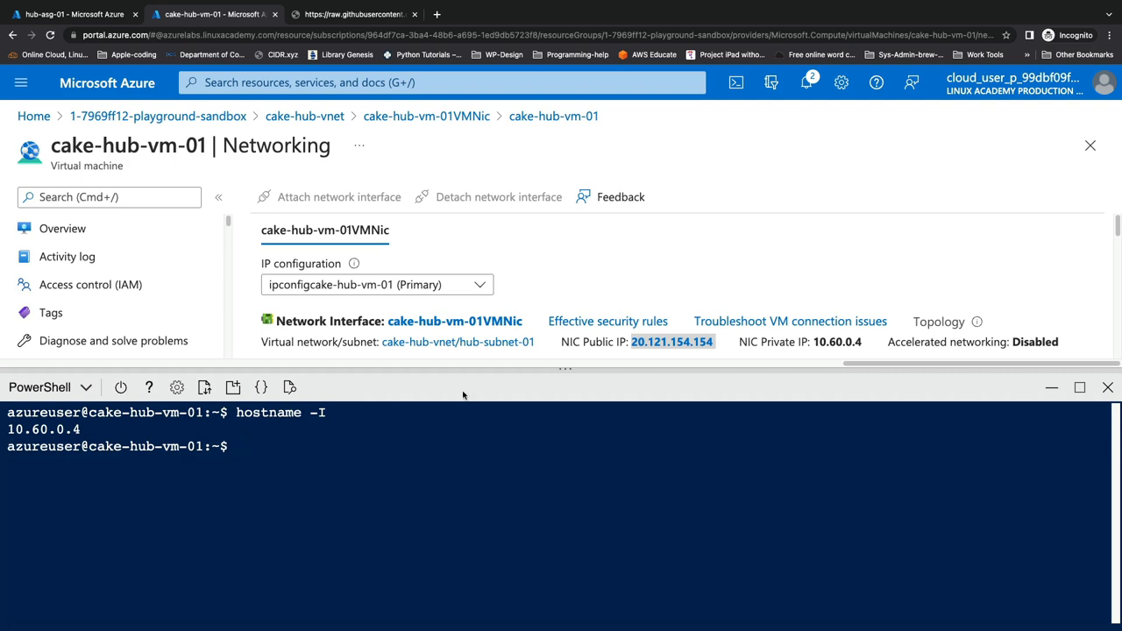
left_click_drag(867, 341, 813, 342)
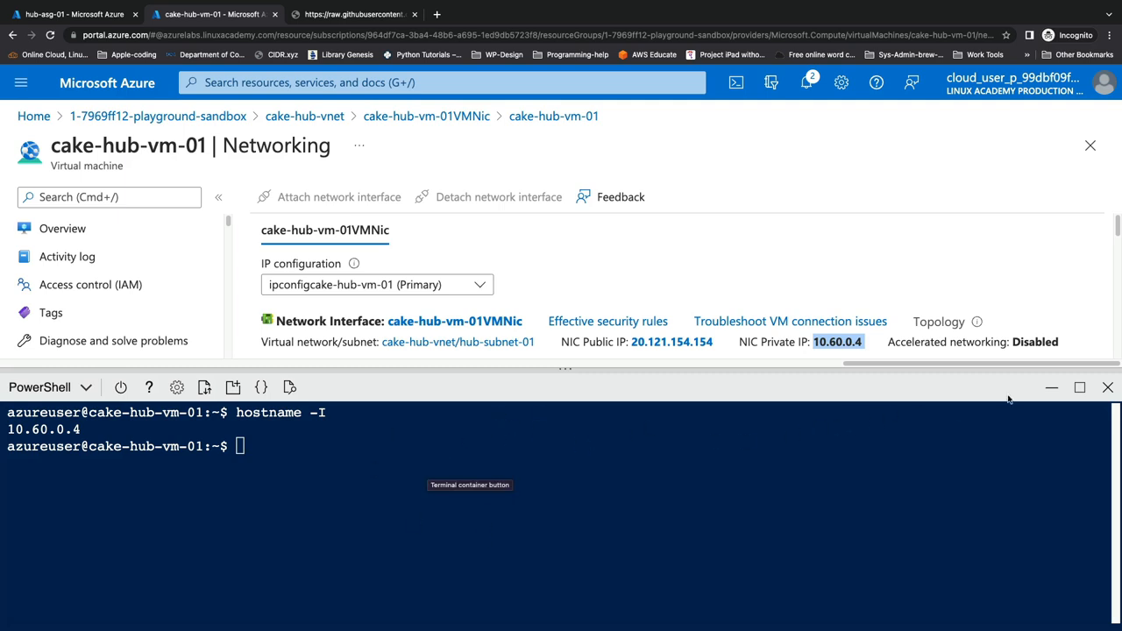
left_click(1052, 387)
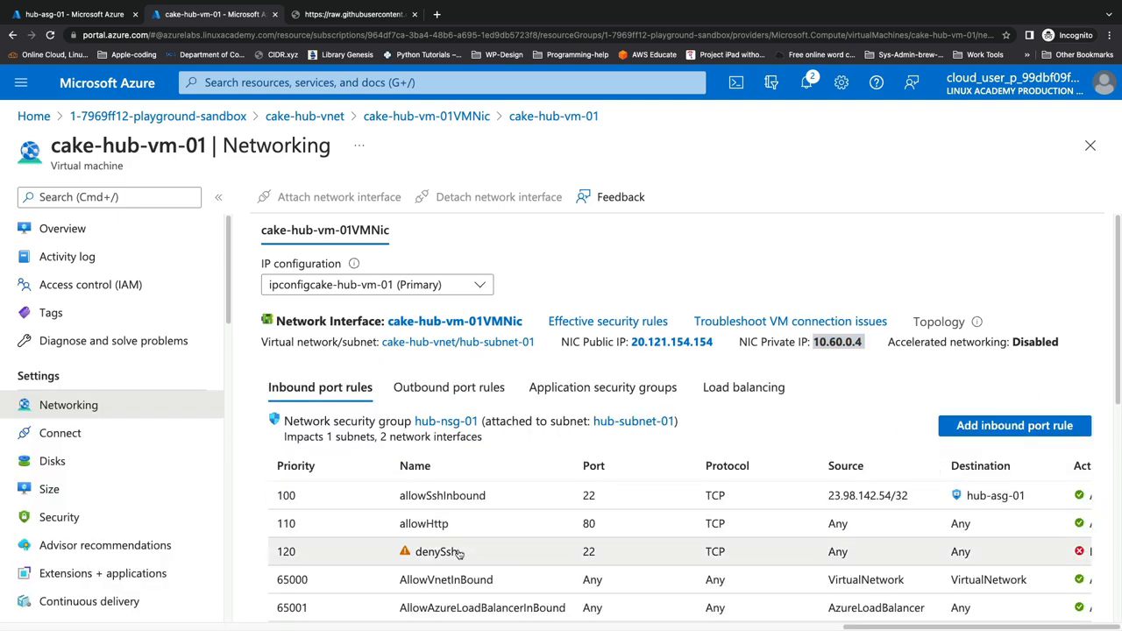